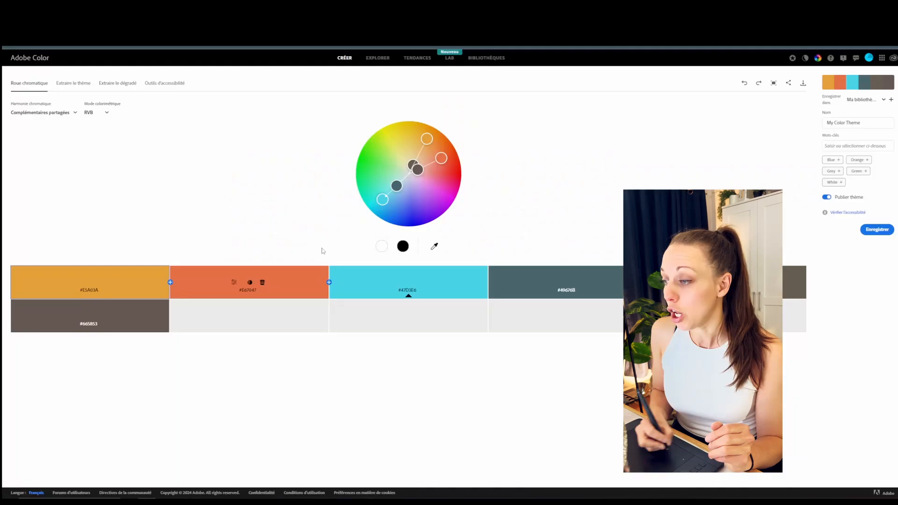
Step: Rotate the split-complementary harmony around the colour wheel, trying pink-red and blue base colours against their complements
drag(379, 202, 441, 175)
drag(377, 163, 378, 158)
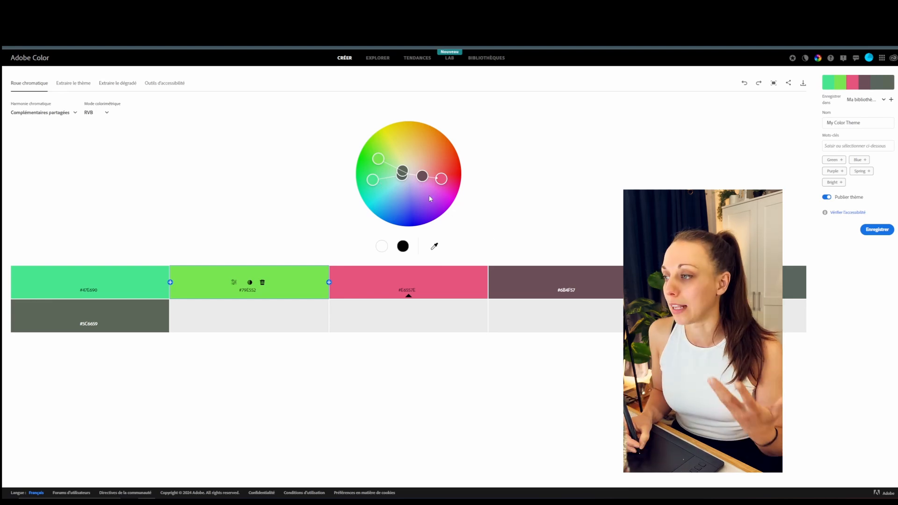
drag(442, 179, 411, 213)
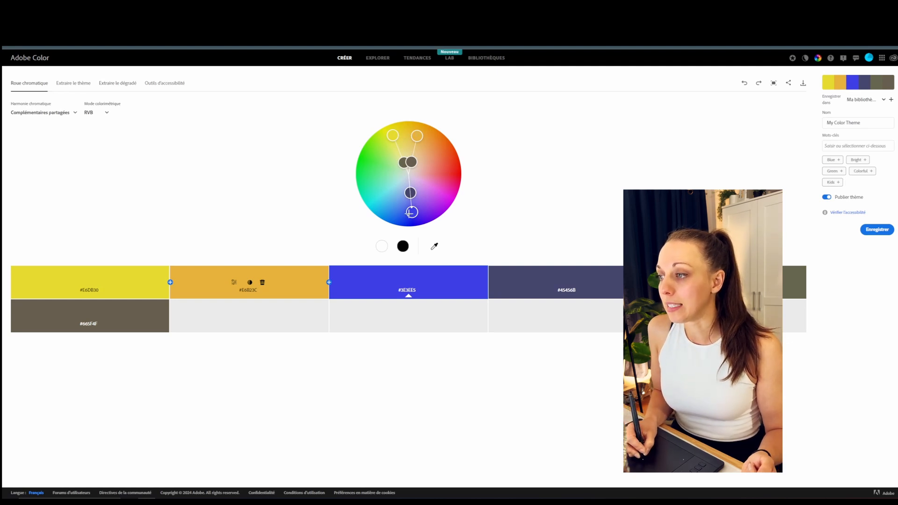
mouse_move(410, 213)
mouse_down()
mouse_move(389, 174)
mouse_move(397, 164)
mouse_move(379, 177)
mouse_move(405, 206)
mouse_move(394, 206)
mouse_up()
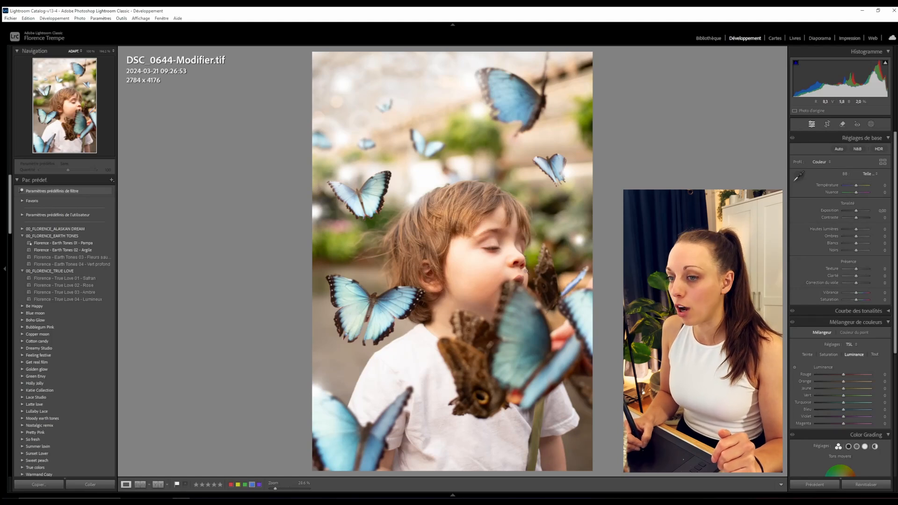
Step: Switch to Lightroom Classic, apply the True Love 01 - Safran preset to the butterfly photo, and set Temperature to +10 and Exposure to +0.49
click(89, 278)
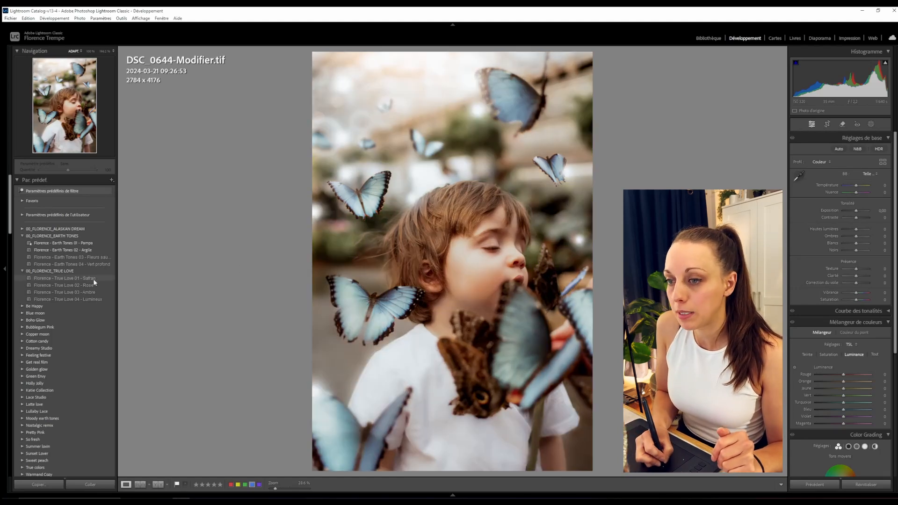
click(96, 277)
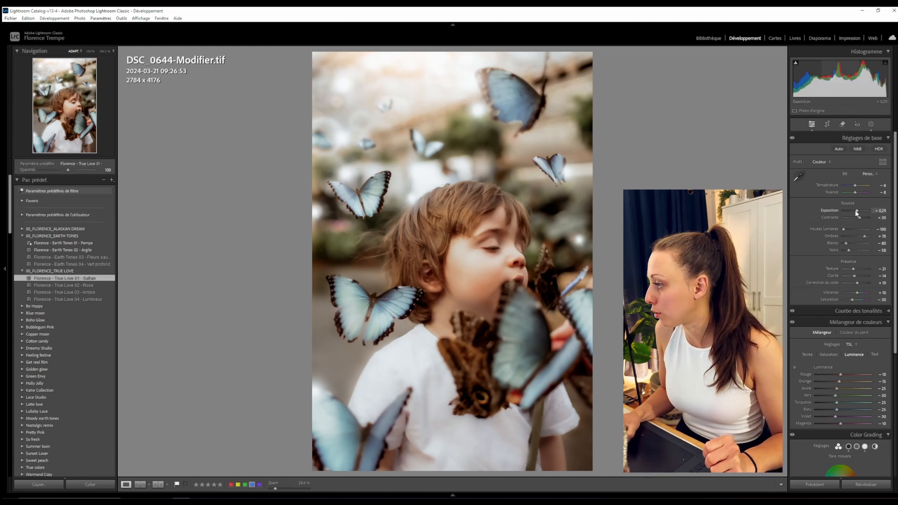
drag(855, 185, 857, 186)
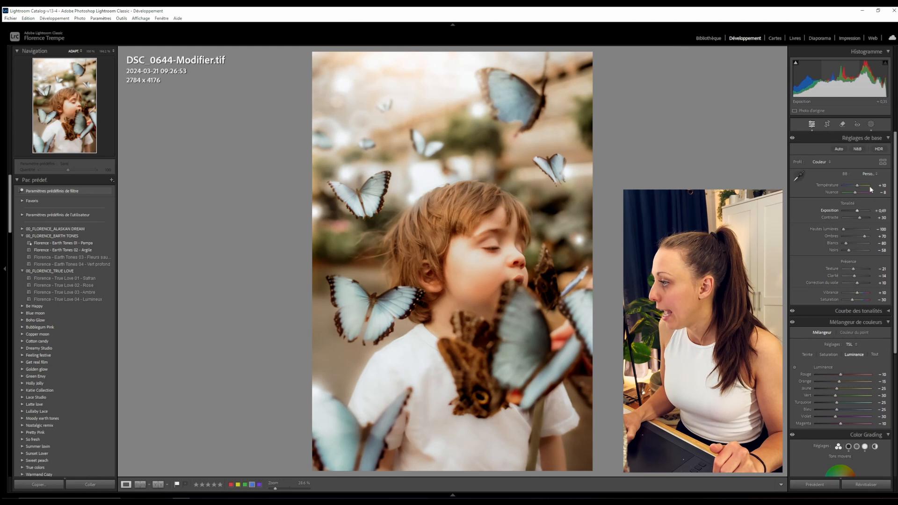
drag(858, 212, 857, 213)
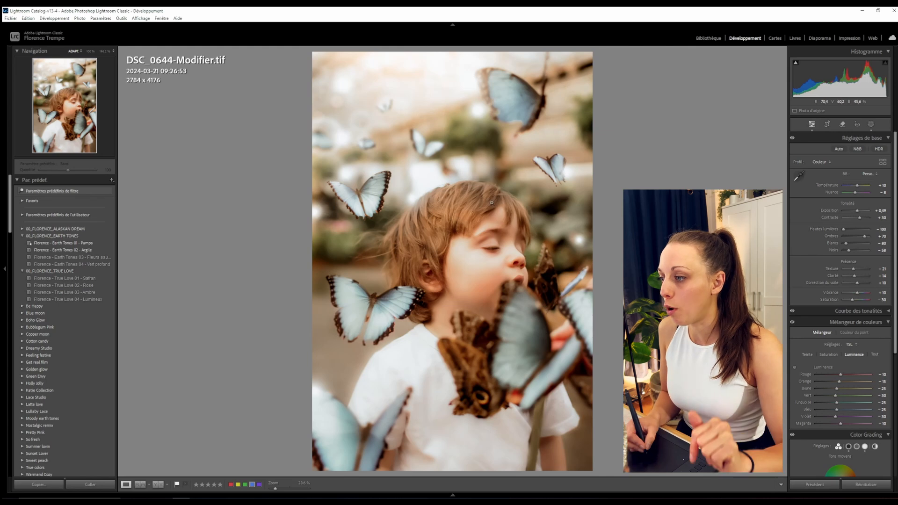
Step: Add a brush mask, enlarge the brush, and paint over the two butterflies beside the boy's head and the large one above him
click(870, 124)
click(778, 61)
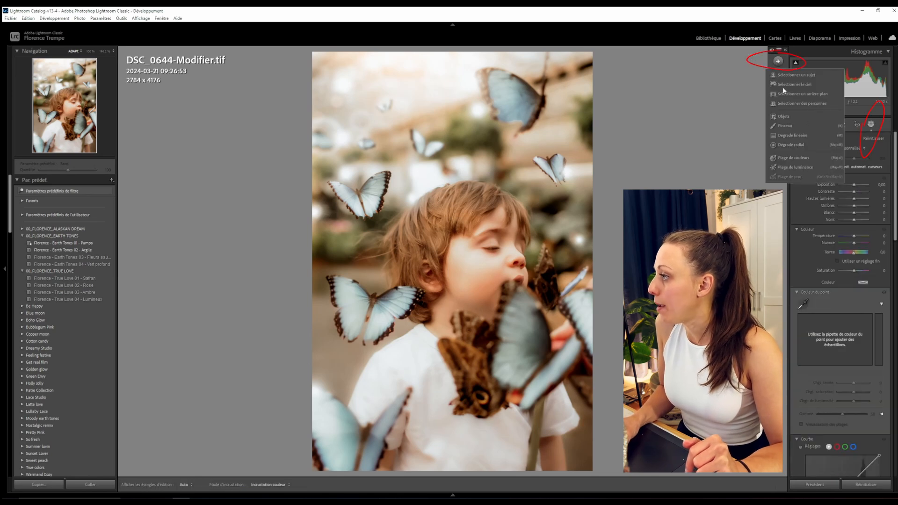
click(784, 126)
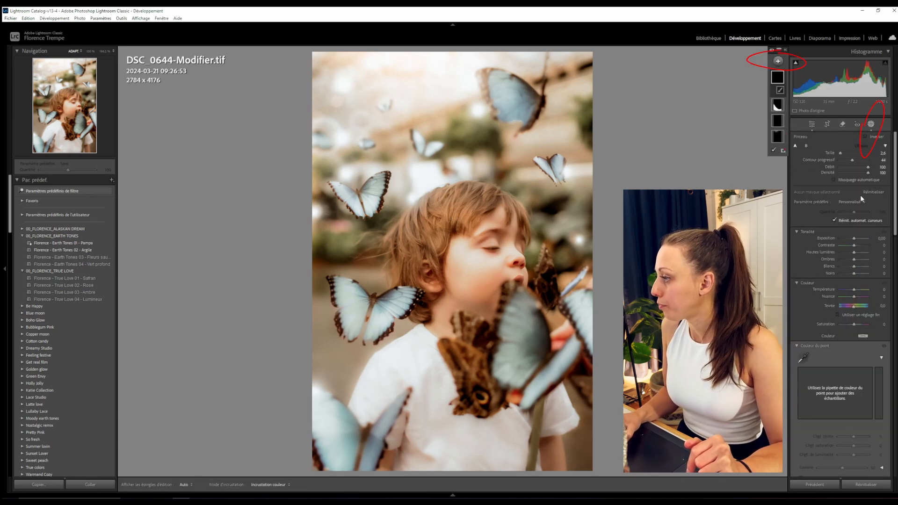
mouse_move(334, 281)
mouse_down()
mouse_move(341, 314)
mouse_move(362, 303)
mouse_move(343, 286)
mouse_move(355, 302)
mouse_up()
drag(840, 153, 841, 153)
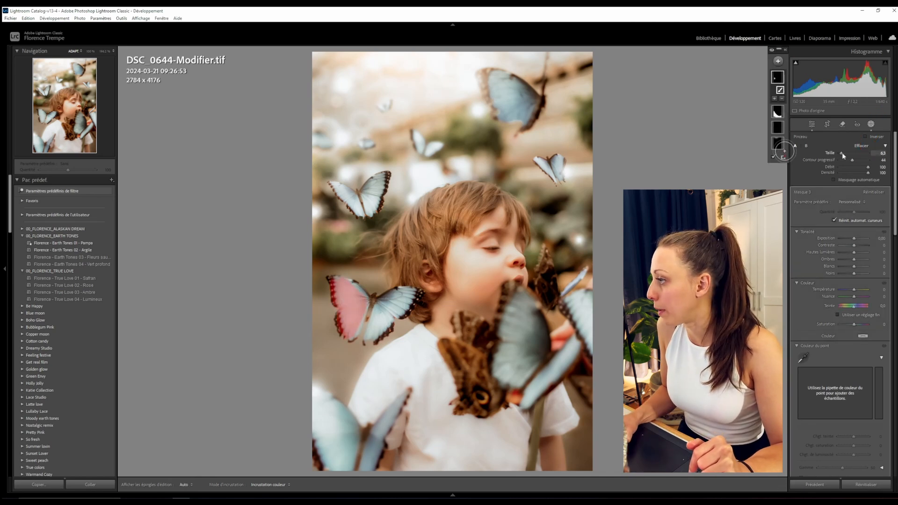
mouse_move(377, 337)
mouse_down()
mouse_move(404, 298)
mouse_move(360, 309)
mouse_up()
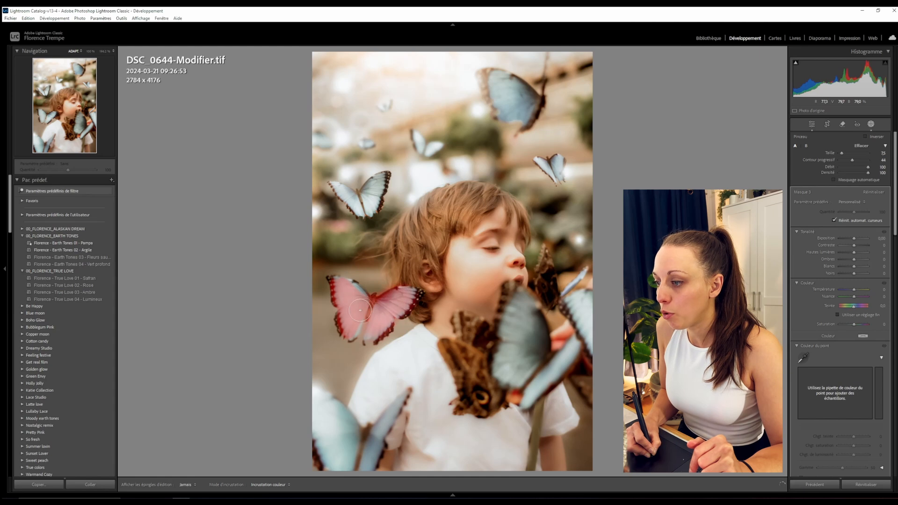
mouse_move(333, 194)
mouse_down()
mouse_move(369, 196)
mouse_move(377, 183)
mouse_up()
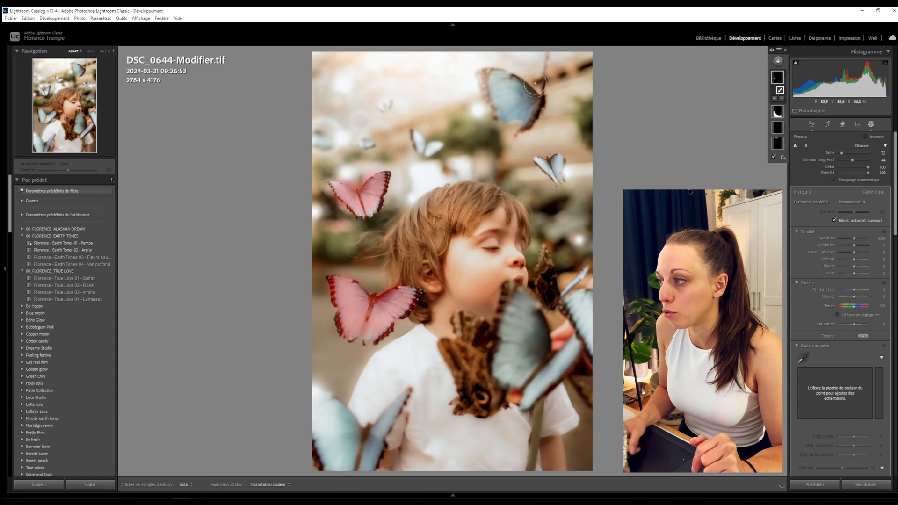
mouse_move(500, 96)
mouse_down()
mouse_move(525, 103)
mouse_move(507, 102)
mouse_move(516, 102)
mouse_move(505, 84)
mouse_up()
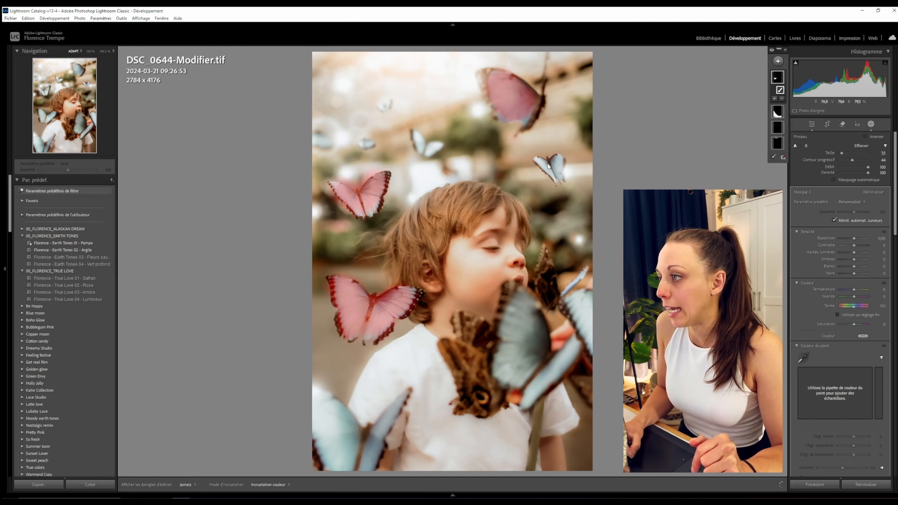
Step: Try mask strokes over the small butterfly above the boy's face, the large ones near his hand and the shirt, and undo them
drag(542, 166, 552, 165)
mouse_move(589, 292)
mouse_down()
mouse_move(593, 325)
mouse_move(576, 307)
mouse_move(573, 327)
mouse_move(513, 337)
mouse_move(520, 364)
mouse_move(514, 325)
mouse_move(546, 379)
mouse_move(575, 341)
mouse_up()
drag(461, 376, 318, 429)
key(ctrl+z)
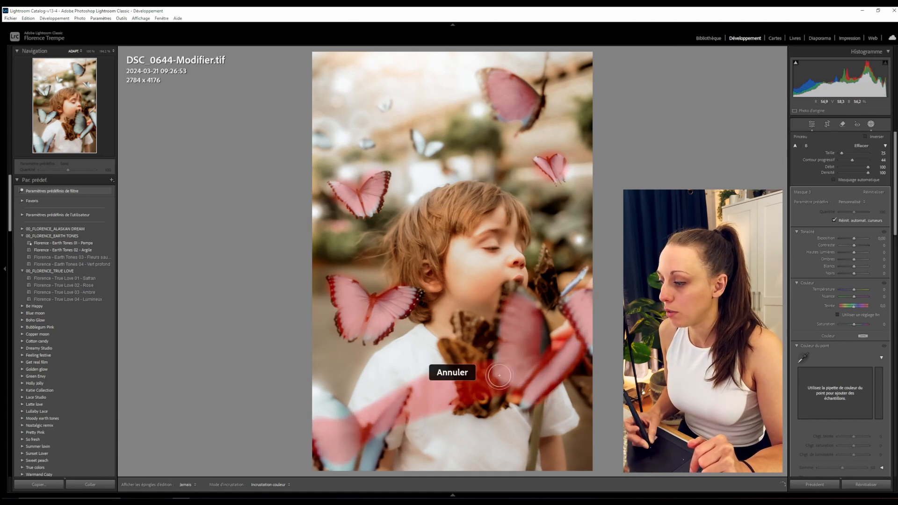
mouse_move(485, 353)
mouse_down()
mouse_move(451, 349)
mouse_move(316, 229)
mouse_up()
key(ctrl+z)
key(ctrl+z)
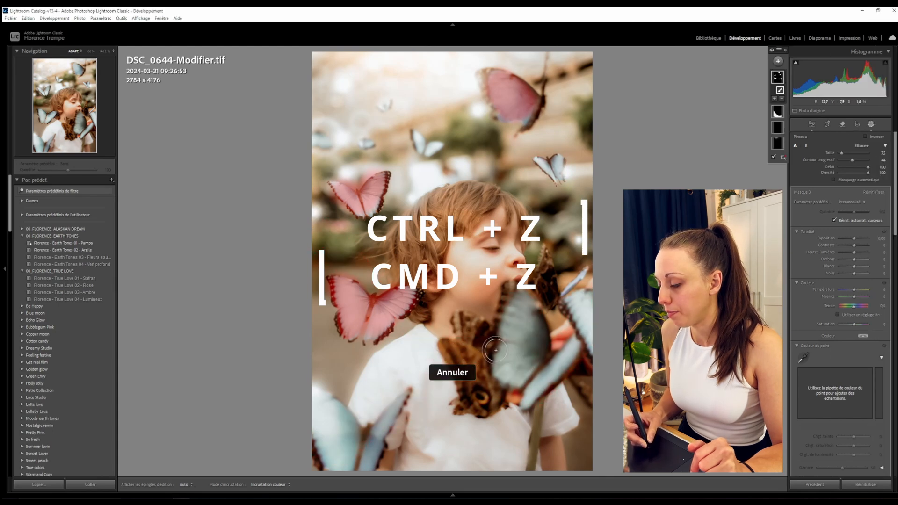
Step: Paint the mask over the large butterflies in front of the boy's face and in the photo's lower-left corner
mouse_move(512, 302)
mouse_down()
mouse_move(504, 357)
mouse_move(523, 326)
mouse_move(511, 372)
mouse_move(524, 376)
mouse_move(523, 310)
mouse_move(543, 375)
mouse_move(588, 329)
mouse_move(576, 307)
mouse_move(586, 304)
mouse_move(572, 332)
mouse_up()
mouse_move(364, 453)
mouse_down()
mouse_move(332, 421)
mouse_move(330, 451)
mouse_move(339, 458)
mouse_move(352, 442)
mouse_move(341, 466)
mouse_up()
drag(340, 427, 347, 414)
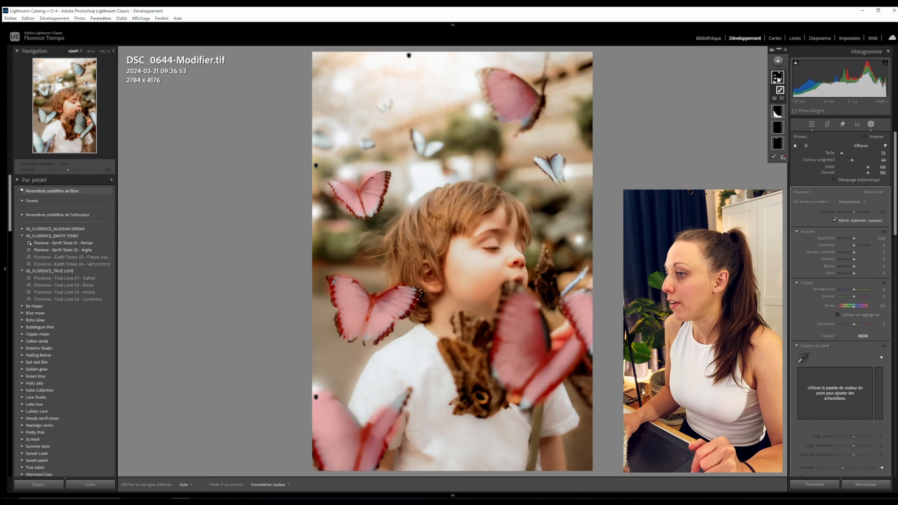
Step: Reduce the brush size to 1.3 and paint the remaining small background butterflies into the mask
drag(842, 153, 840, 154)
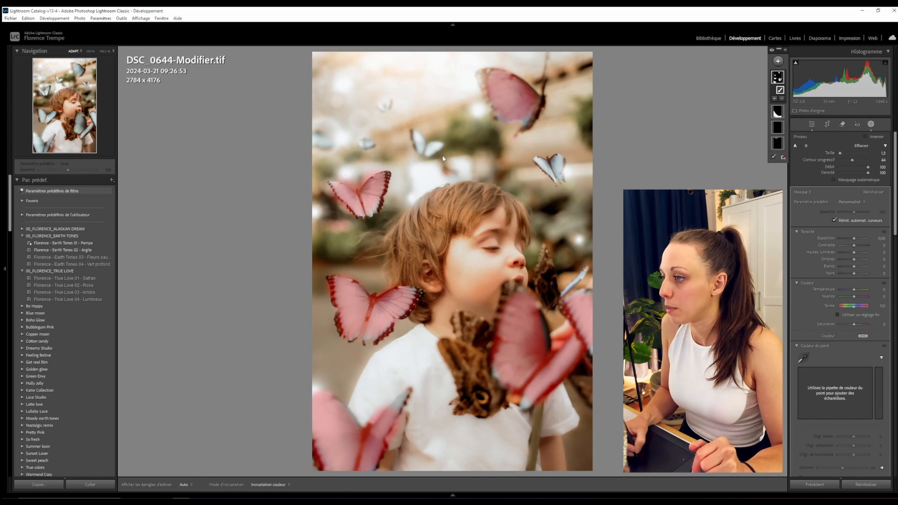
click(333, 280)
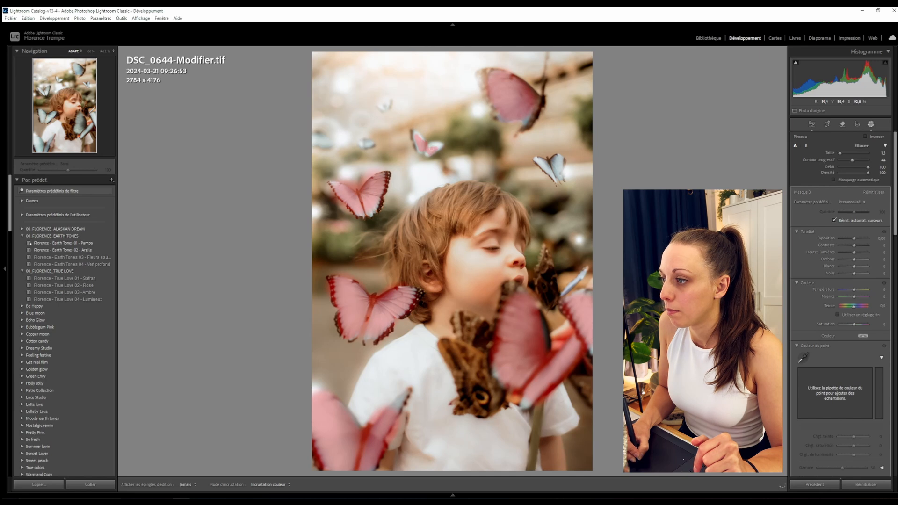
drag(432, 148, 435, 148)
click(438, 146)
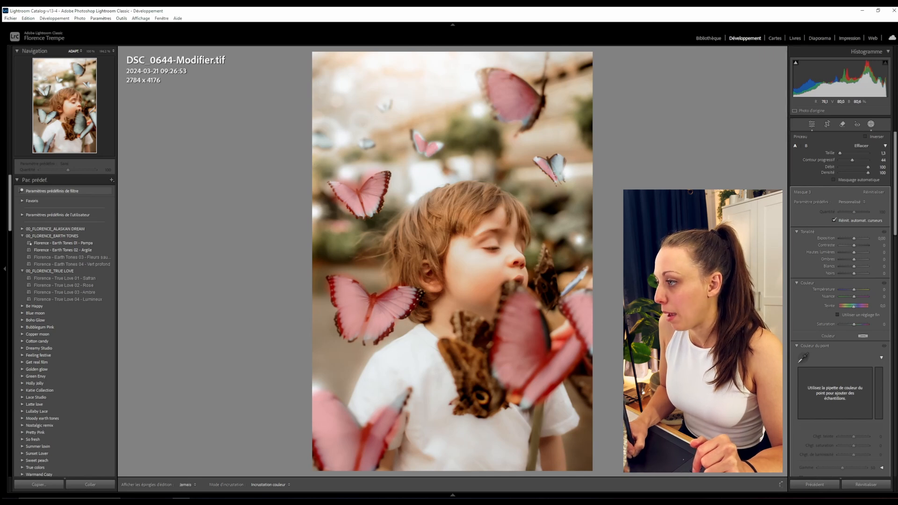
drag(553, 169, 553, 168)
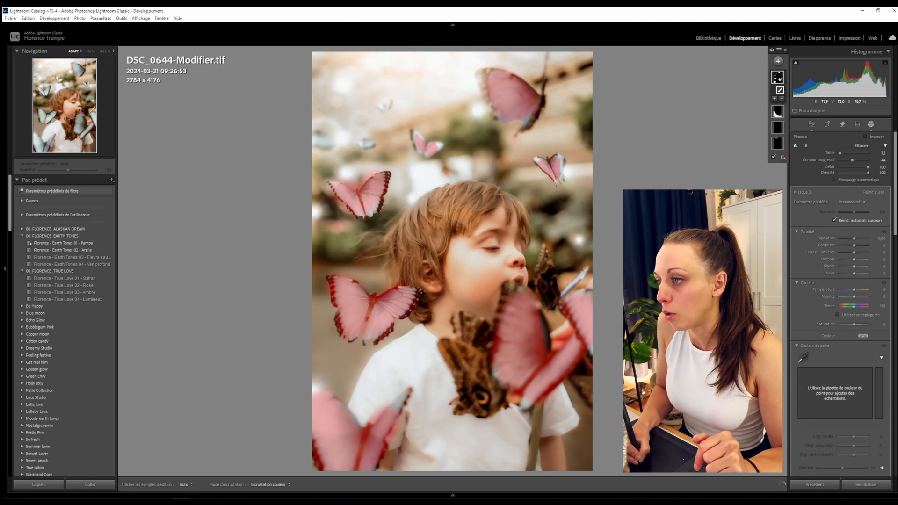
mouse_move(364, 143)
mouse_down()
mouse_move(314, 139)
mouse_move(323, 137)
mouse_up()
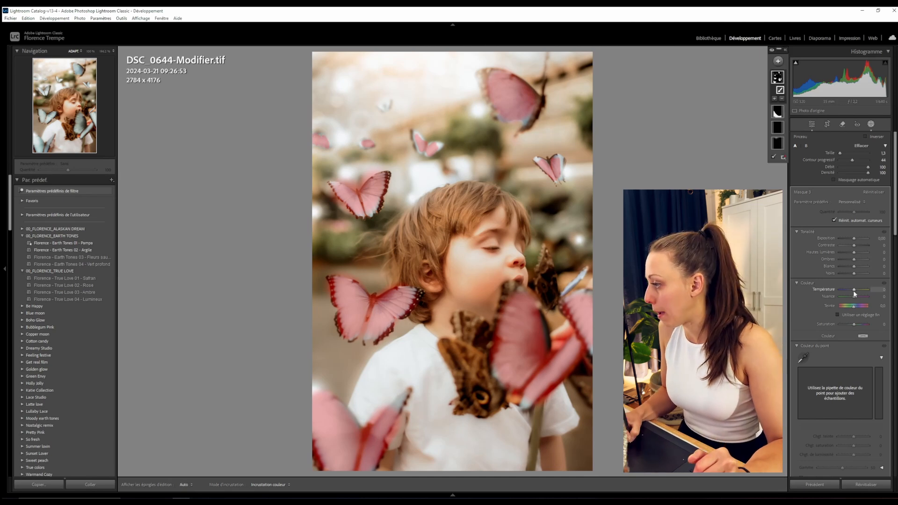
Step: Set the butterfly mask's Temperature to -52, Saturation to 22, Blacks to -42 and Exposure to 0.05
drag(853, 293, 856, 325)
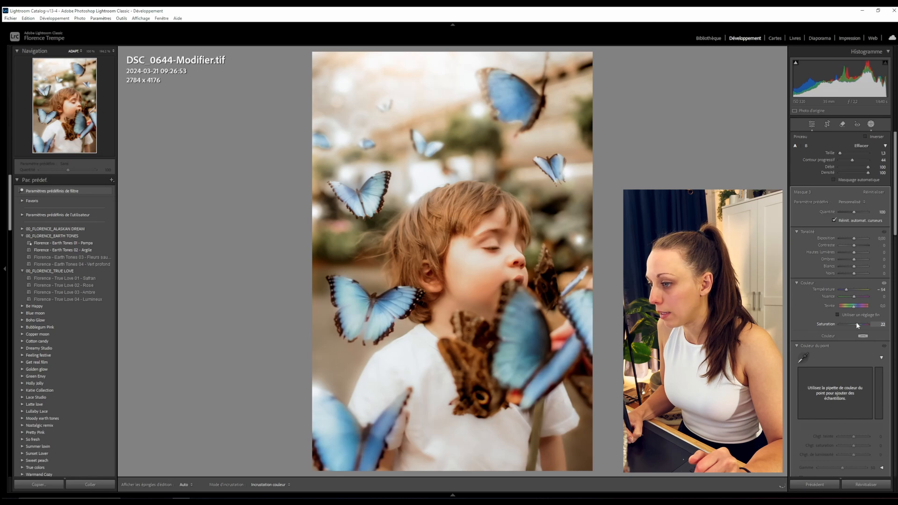
drag(845, 290, 847, 273)
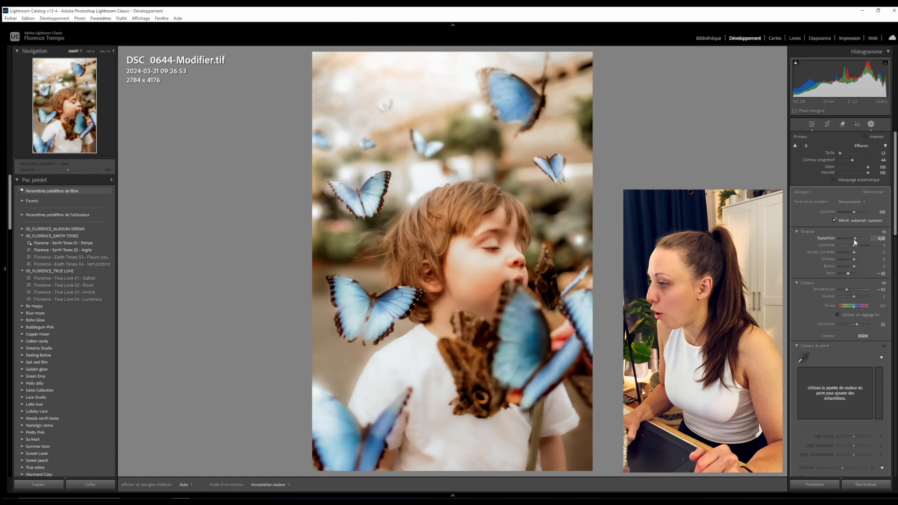
drag(855, 238, 853, 239)
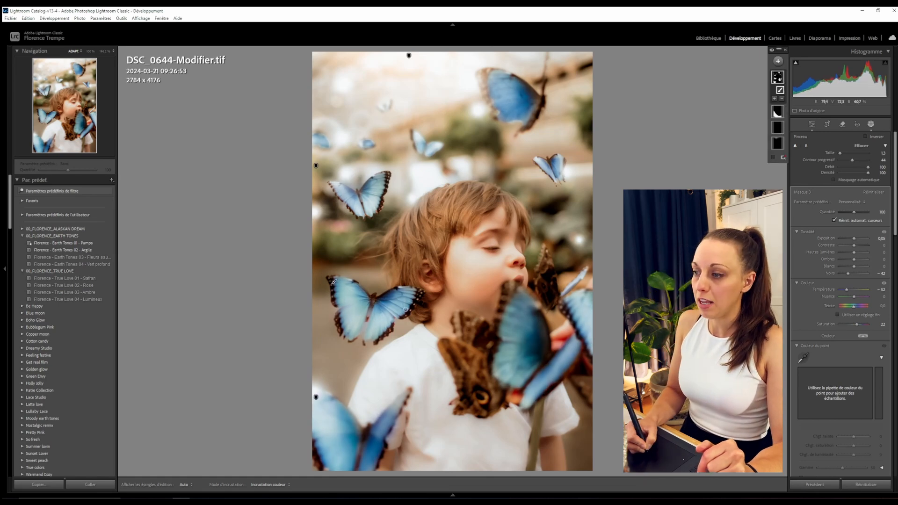
Step: Try weaker and negative saturation on the butterfly mask, and set its Saturation to 0
drag(857, 324, 855, 324)
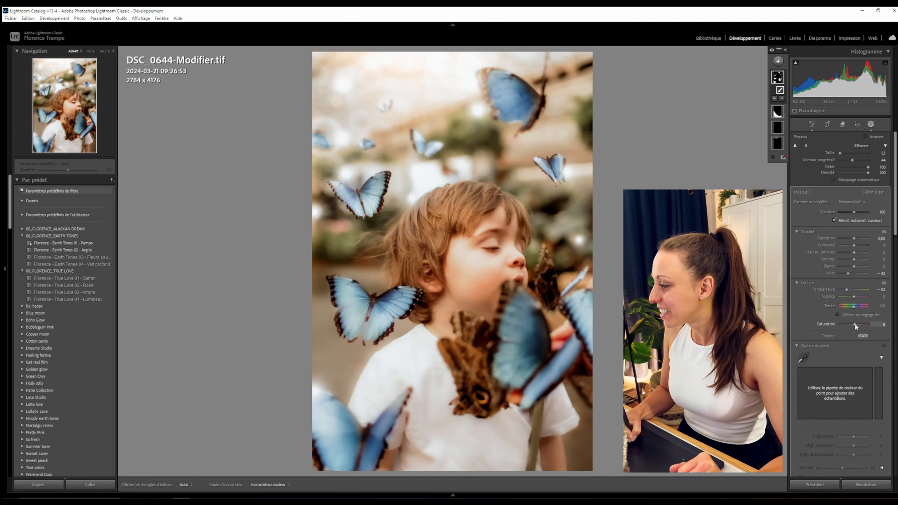
drag(855, 324, 851, 324)
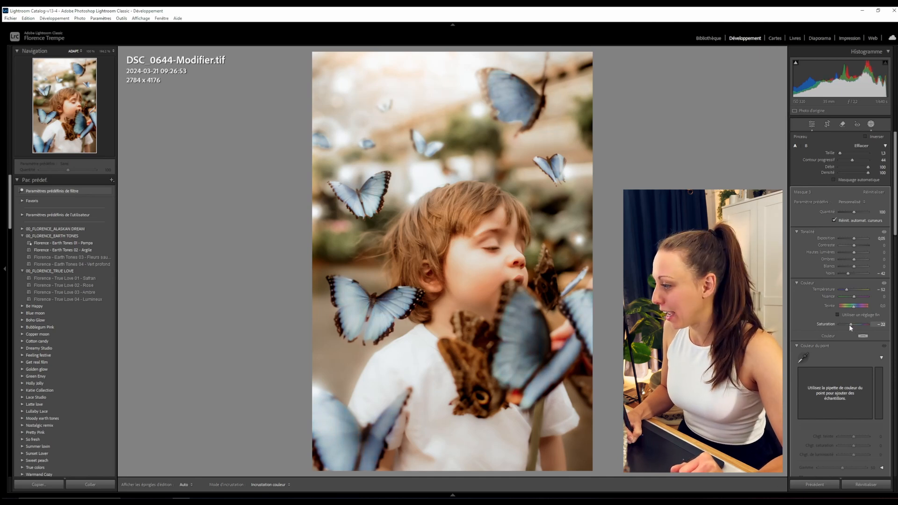
drag(850, 326, 852, 325)
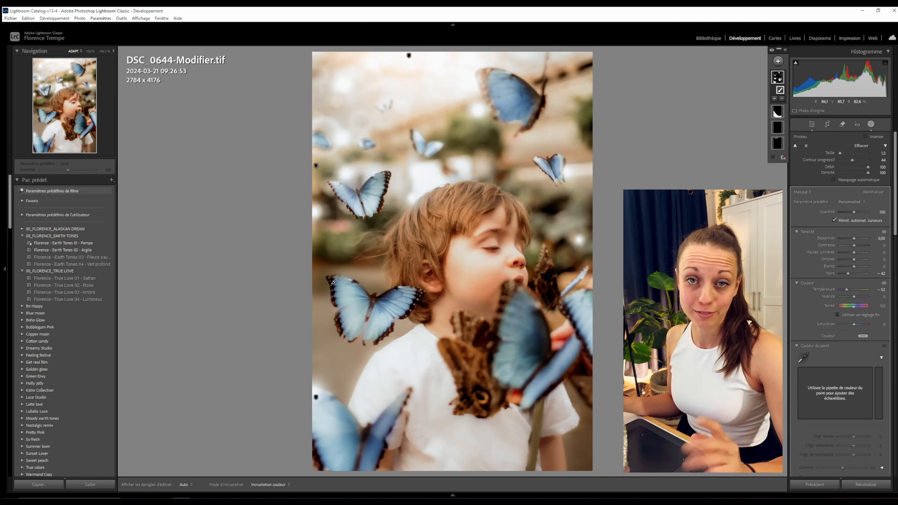
Step: Show the filmstrip, view the original DSC_0644.NEF for comparison, and return to DSC_0644-Modifier.tif
click(454, 495)
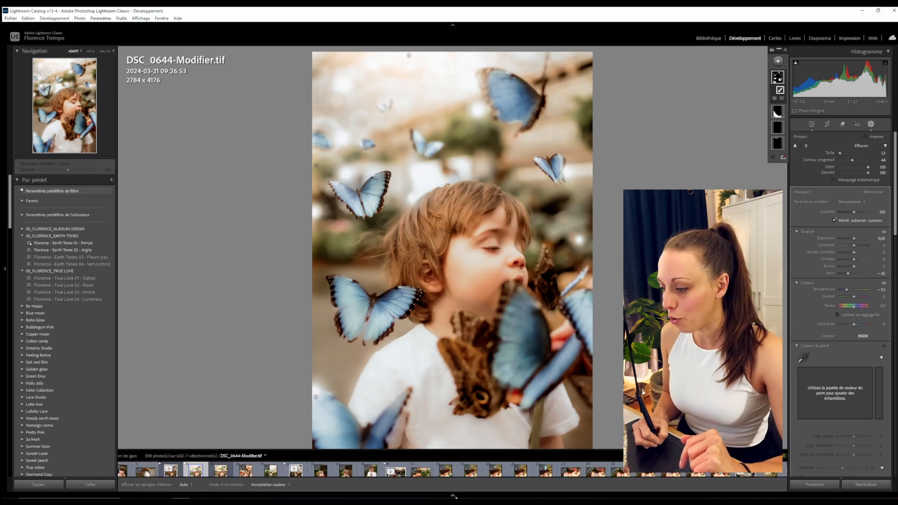
click(231, 472)
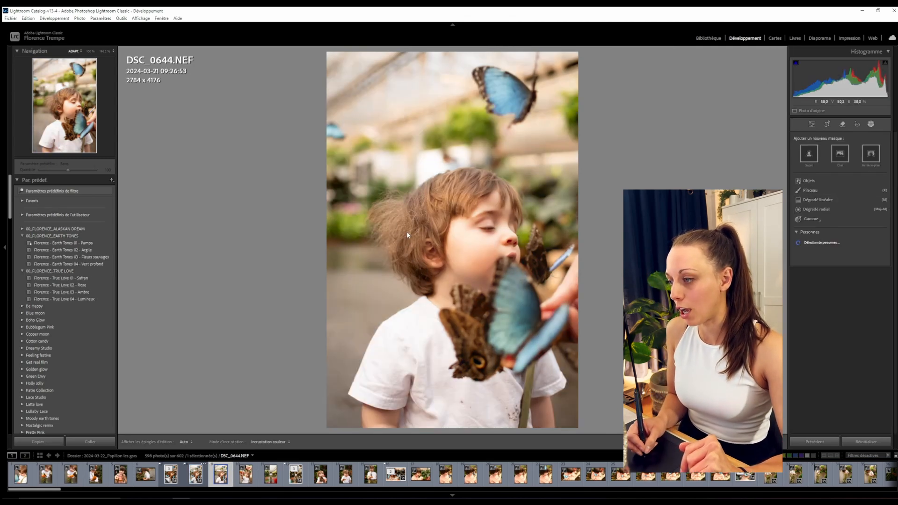
click(206, 477)
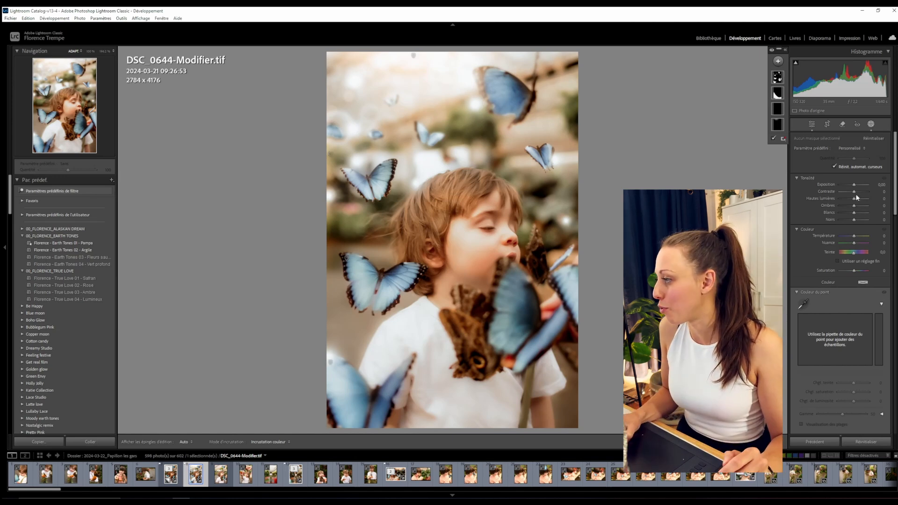
Step: Reselect the butterfly brush mask and fine-tune its Saturation
click(777, 78)
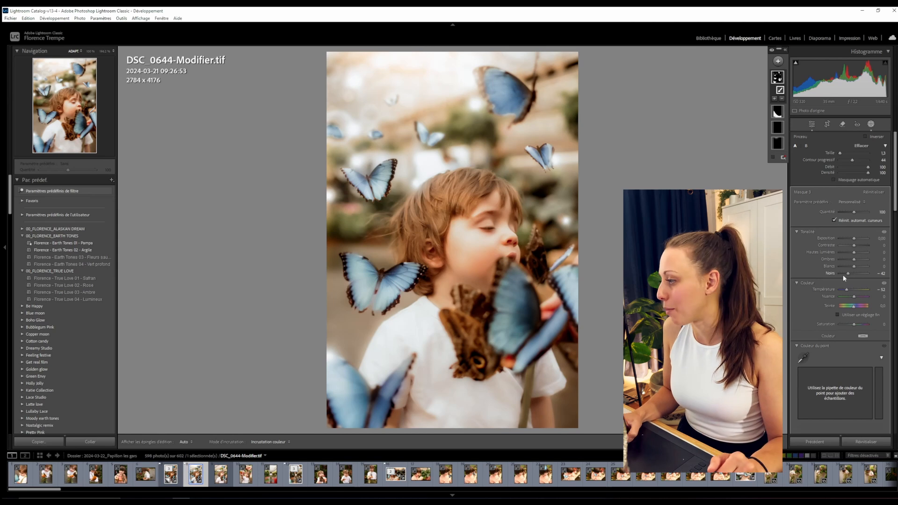
drag(854, 325, 853, 324)
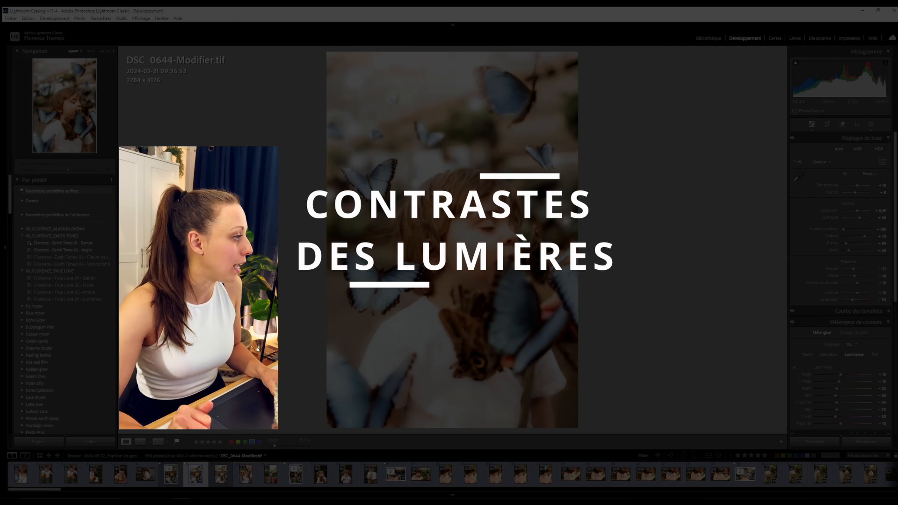
Step: Look through the global develop settings and open the tone curve to examine its shadow and highlight regions
scroll(889, 324, down, 5)
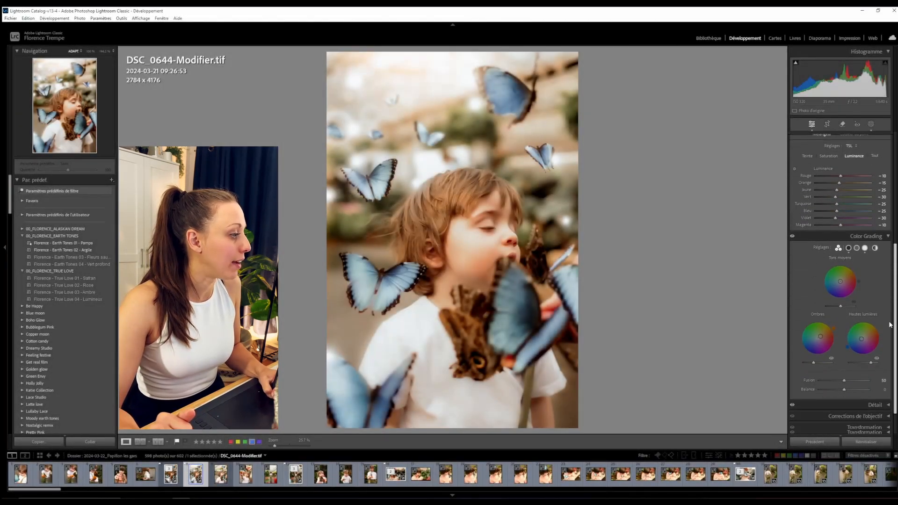
scroll(889, 324, down, 2)
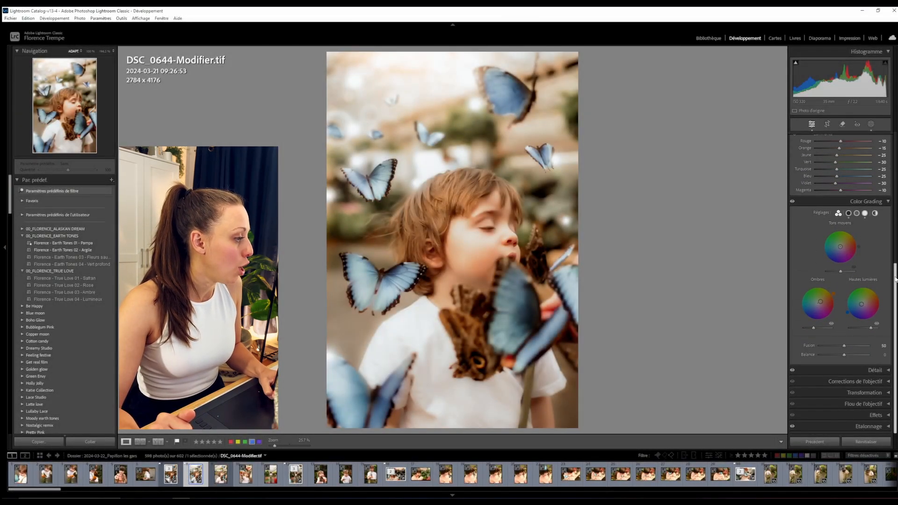
scroll(814, 327, up, 5)
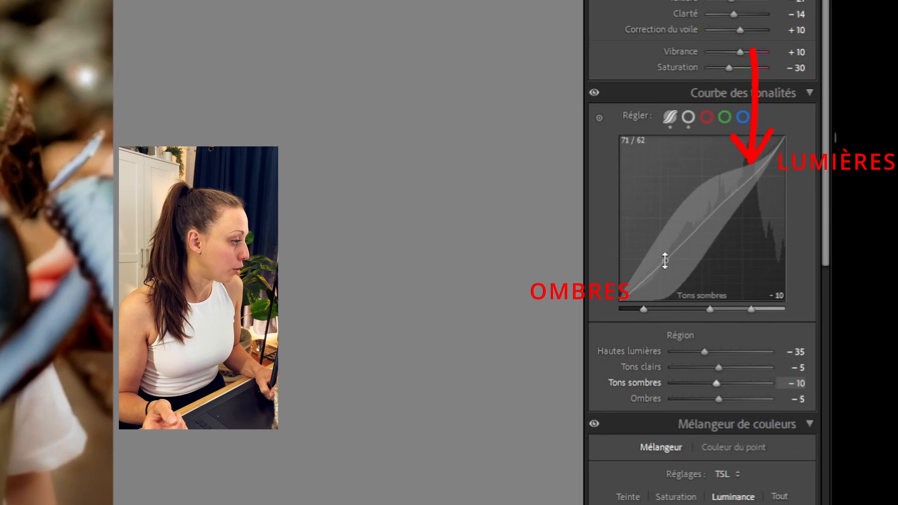
Step: Shape the tone curve for stronger contrast by lowering the Tons sombres region to about -37 and raising the Tons clairs region
mouse_move(664, 260)
mouse_down()
mouse_move(665, 247)
mouse_move(665, 266)
mouse_up()
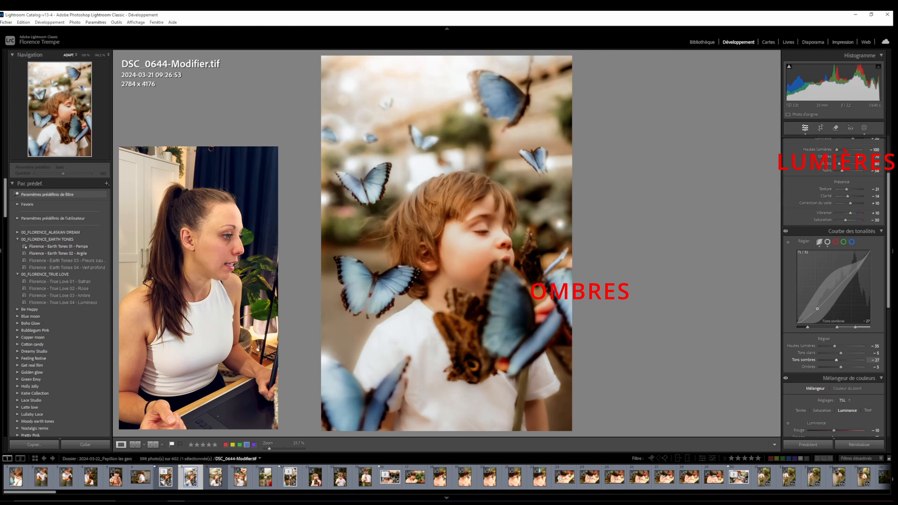
drag(816, 308, 818, 306)
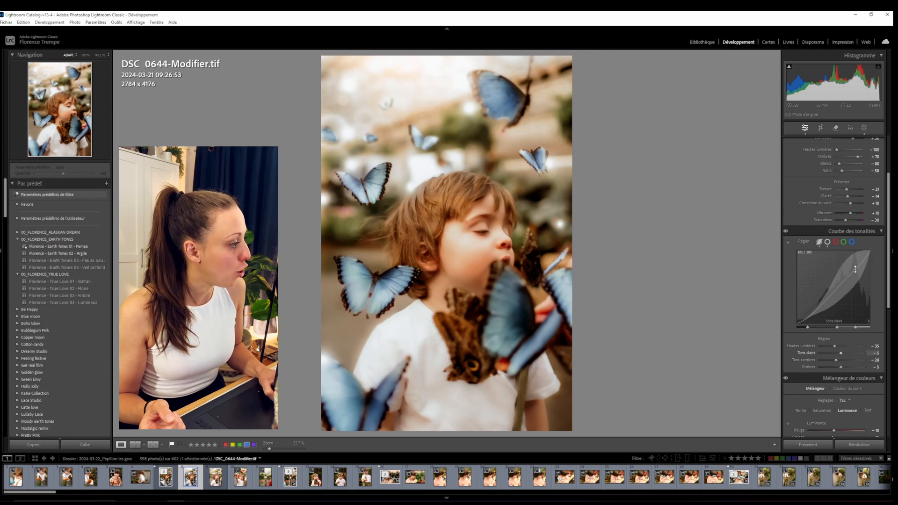
drag(855, 270, 855, 271)
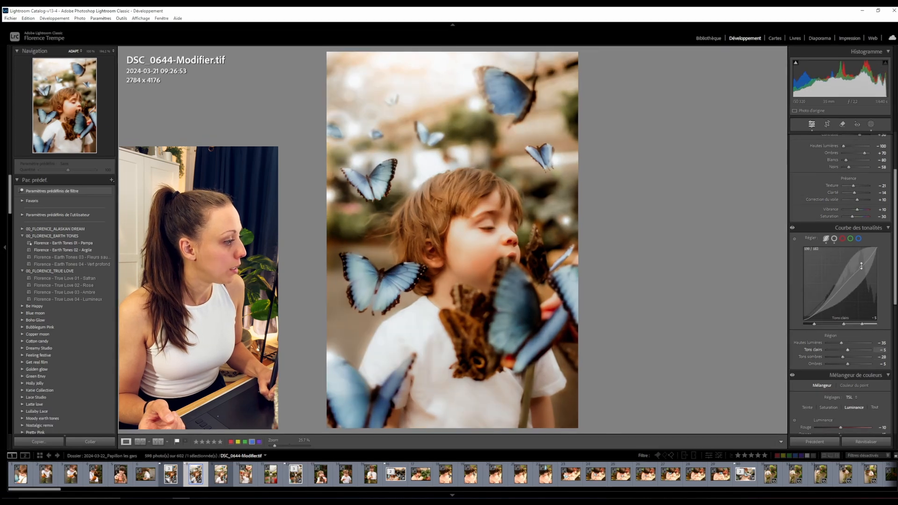
drag(861, 266, 861, 263)
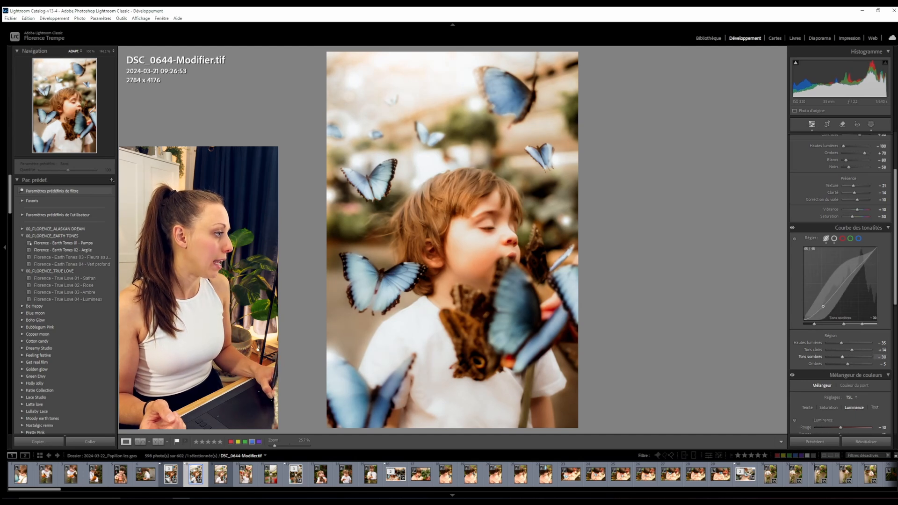
drag(823, 307, 823, 307)
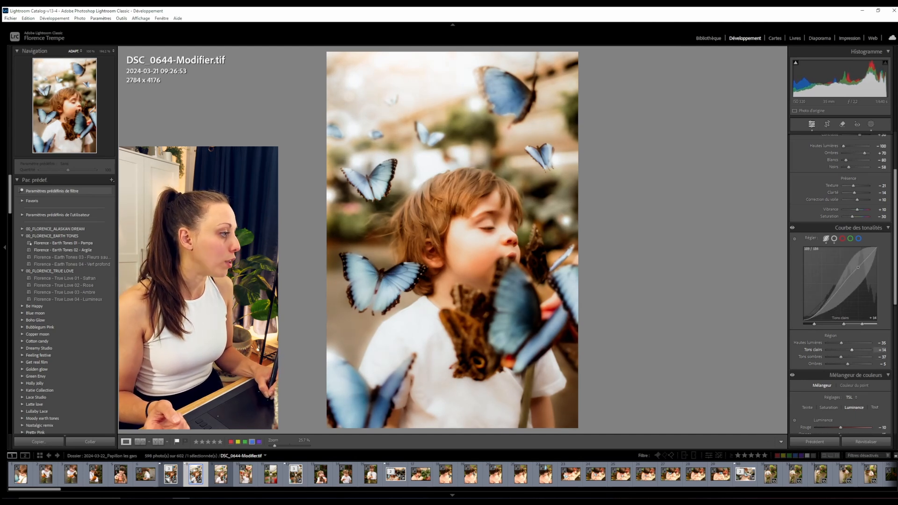
drag(858, 267, 857, 265)
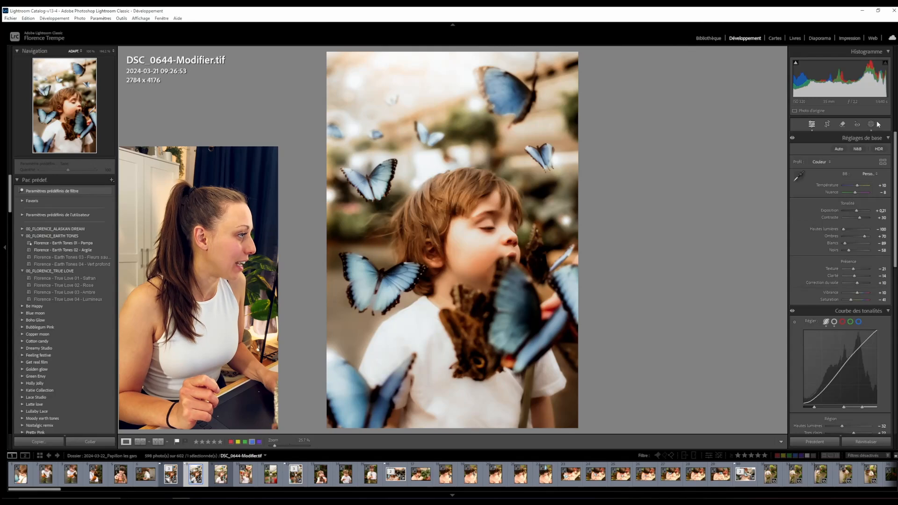
Step: Create a new brush mask with the FLORENCE.BRUSH - Éclat preset, a brush size of 5,0 and an Exposition of 0,35
click(871, 124)
click(777, 60)
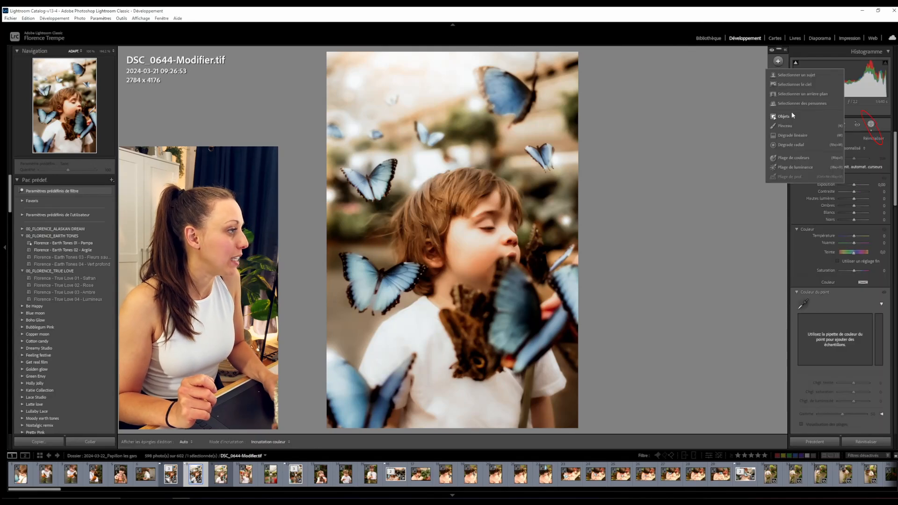
click(785, 124)
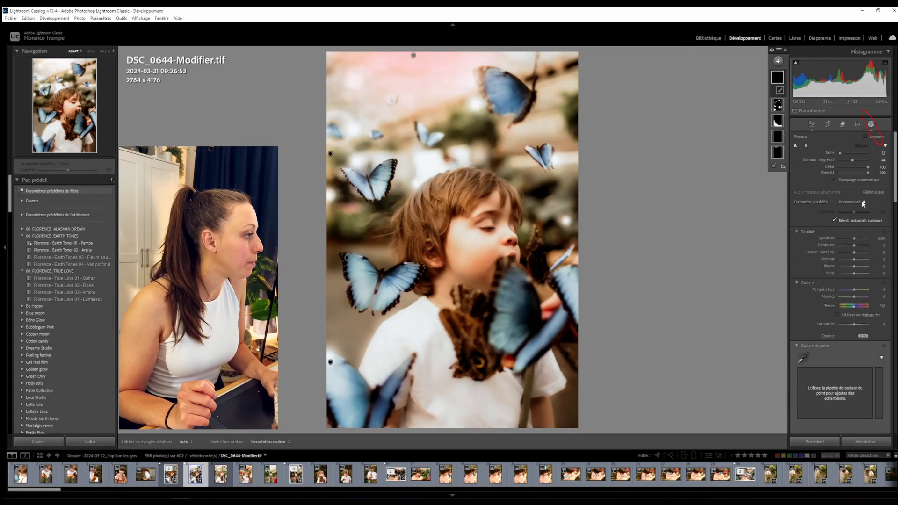
click(863, 203)
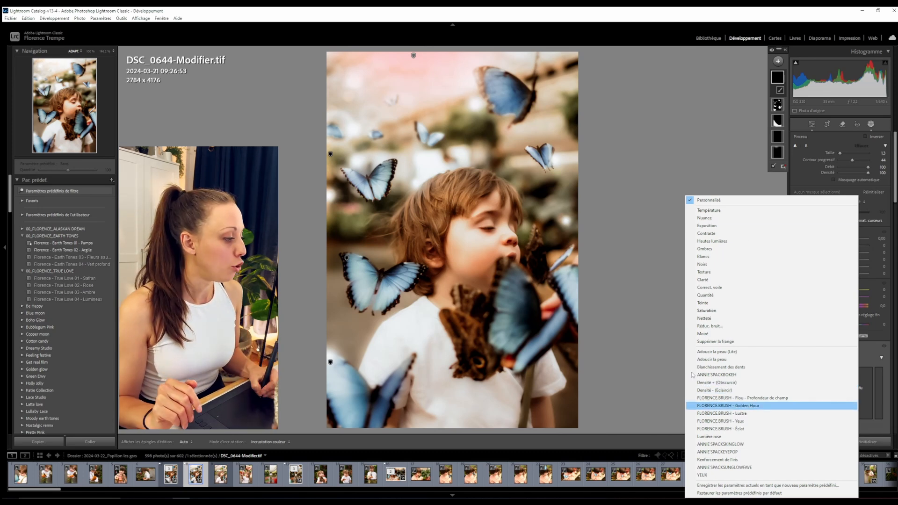
click(745, 429)
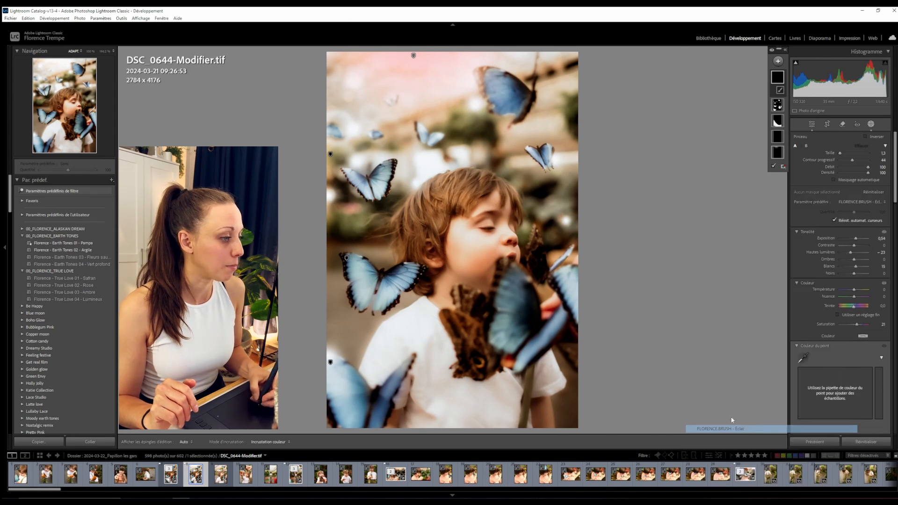
drag(839, 154, 841, 154)
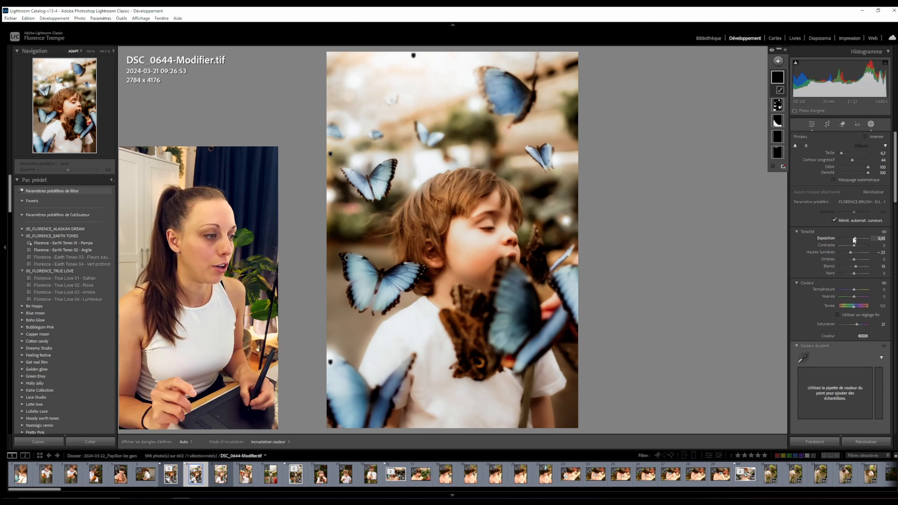
drag(841, 153, 840, 153)
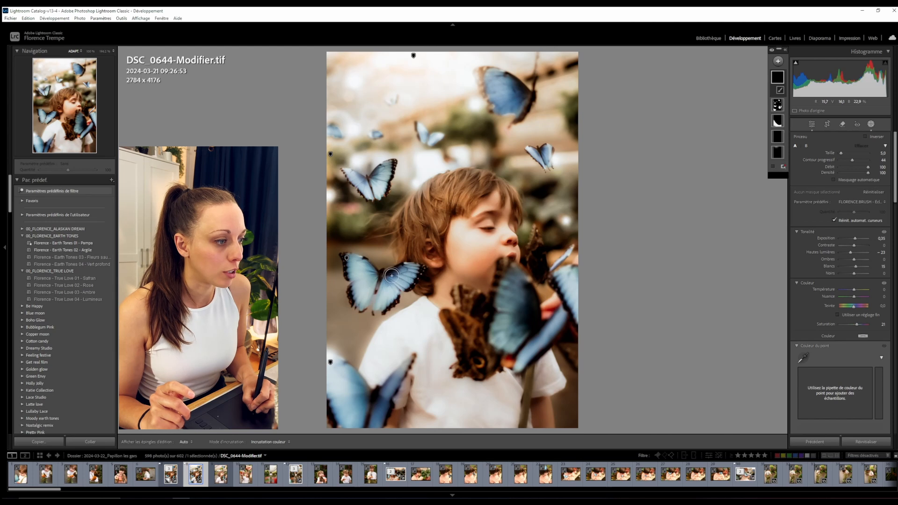
Step: Paint the Éclat brush over the blue butterflies' wings and set that mask's Saturation to -1
key(h)
drag(402, 272, 377, 277)
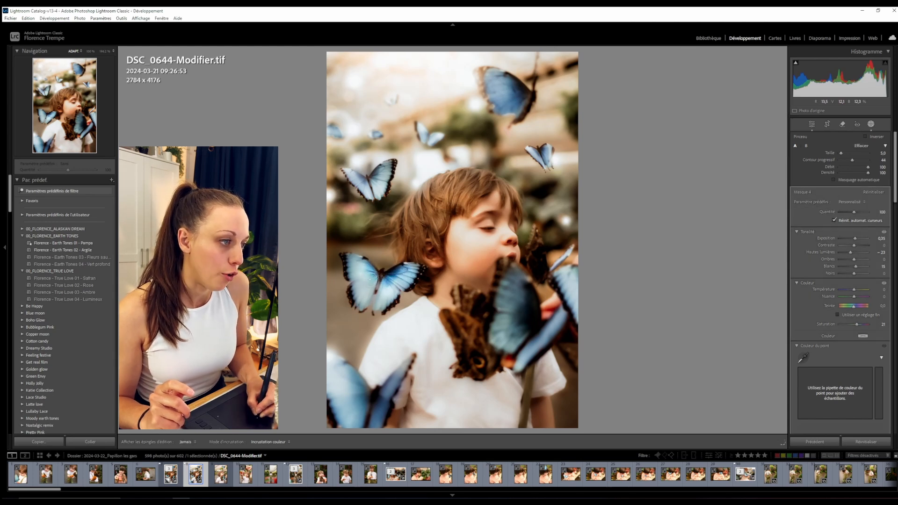
key(h)
drag(379, 173, 366, 182)
mouse_move(529, 95)
mouse_down()
mouse_move(515, 95)
mouse_move(512, 108)
mouse_move(508, 85)
mouse_move(518, 94)
mouse_up()
mouse_move(517, 298)
mouse_down()
mouse_move(511, 338)
mouse_move(503, 310)
mouse_move(527, 305)
mouse_up()
drag(530, 351, 556, 315)
drag(858, 326, 853, 322)
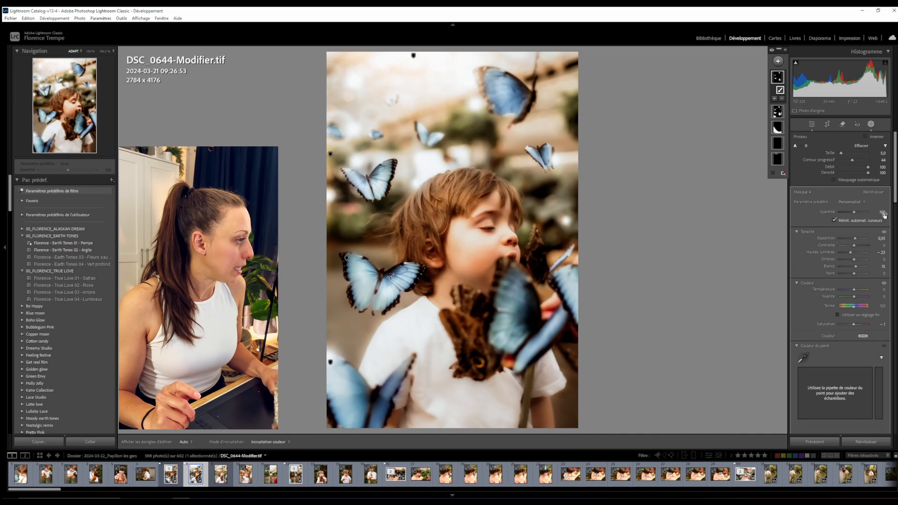
Step: Review the Éclat mask's settings, from its tonal sliders and curve down to Texture and Clarté
click(895, 199)
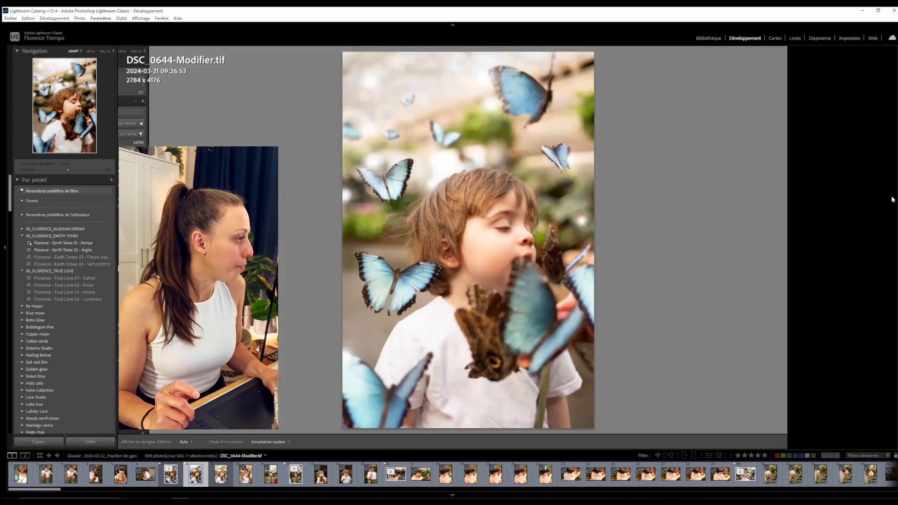
click(894, 199)
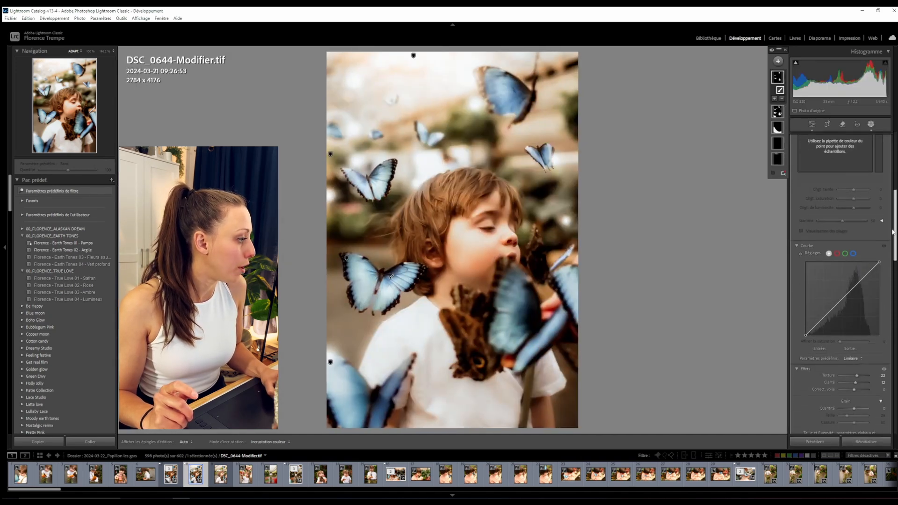
scroll(885, 276, down, 2)
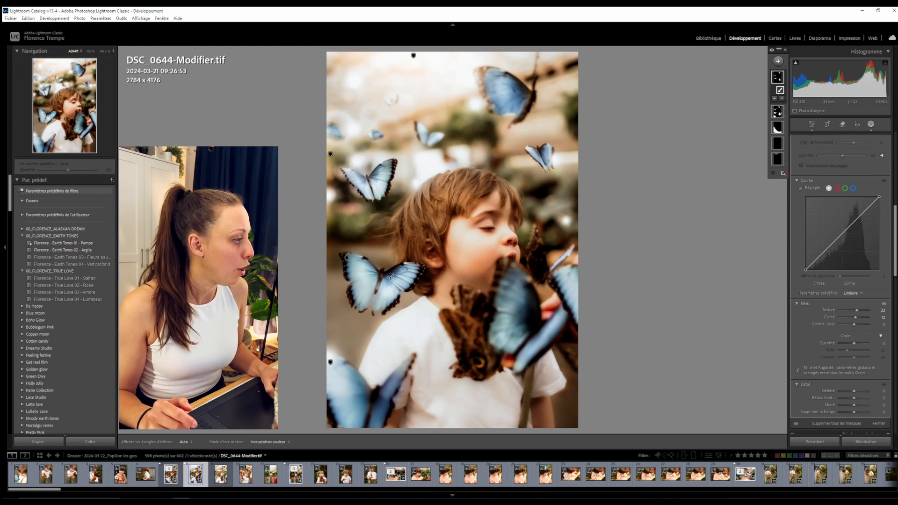
scroll(856, 224, up, 10)
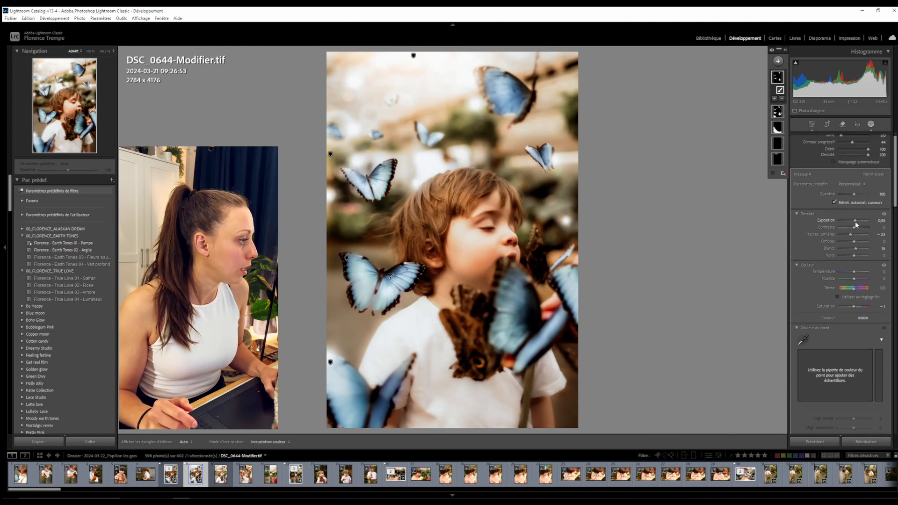
scroll(894, 204, down, 10)
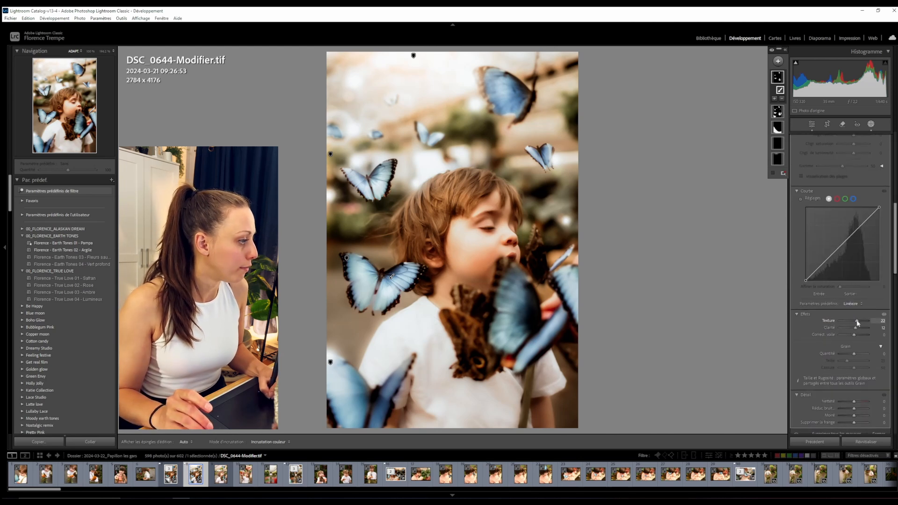
scroll(888, 276, down, 2)
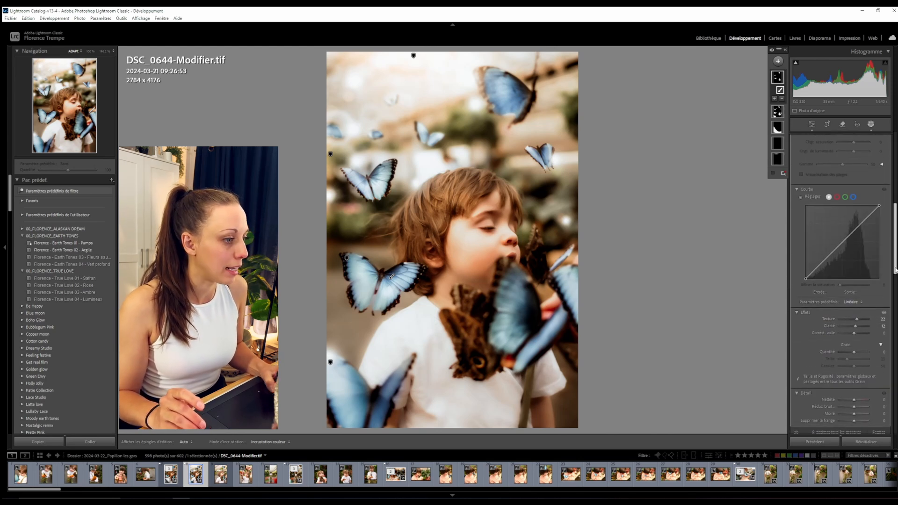
Step: Extend the Éclat brush mask over the brown butterfly near the face and the boy's hair
key(h)
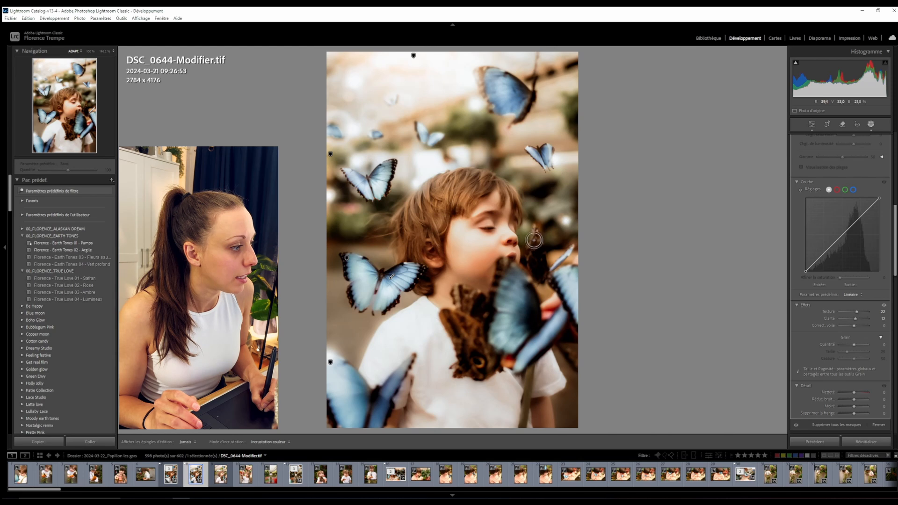
key(h)
key(h)
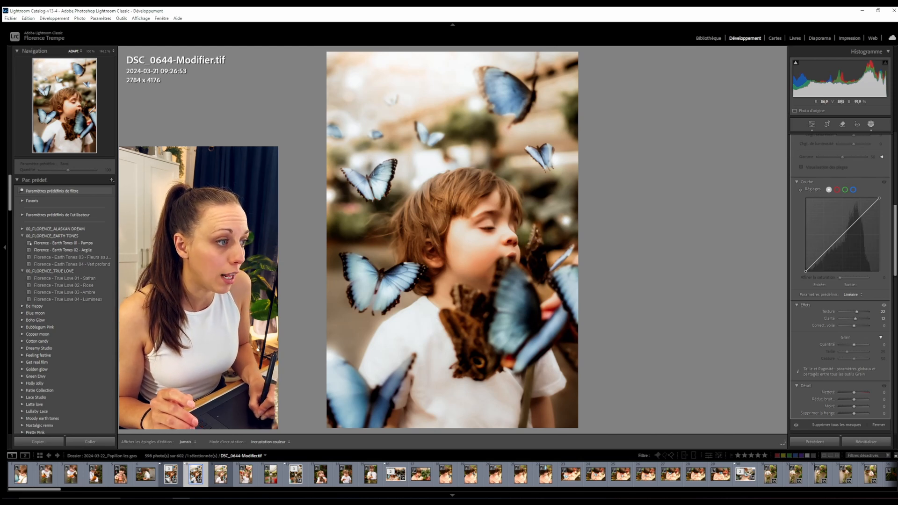
key(h)
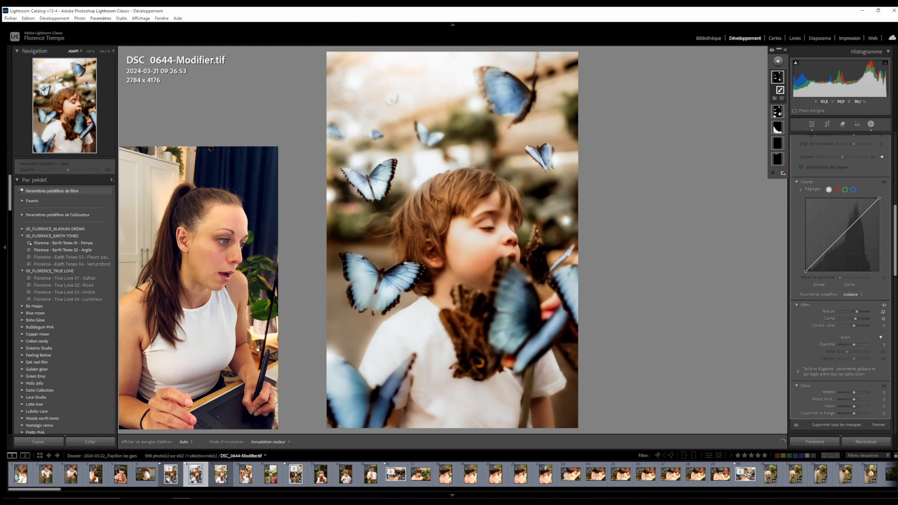
key(h)
key(h)
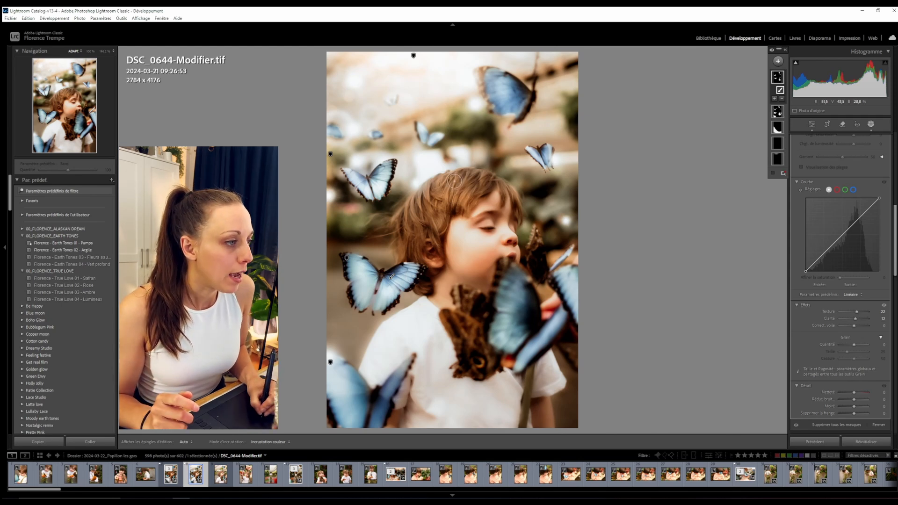
key(h)
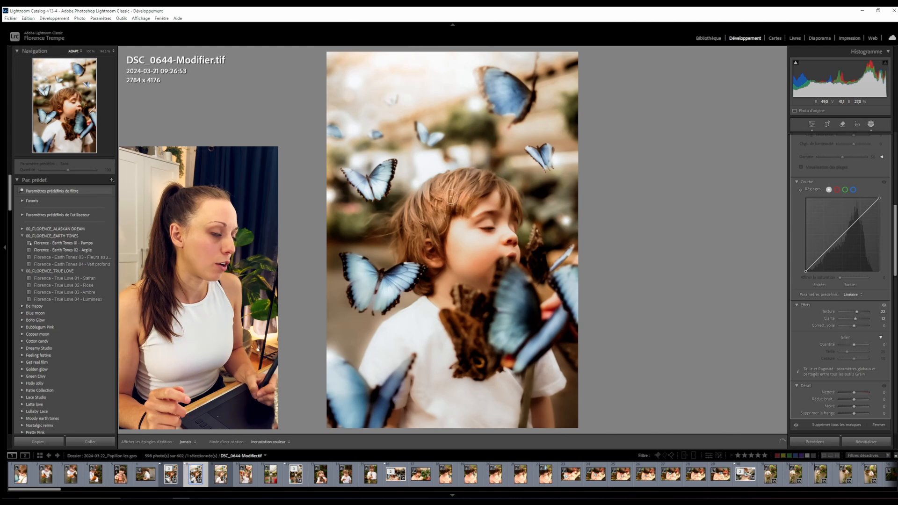
key(h)
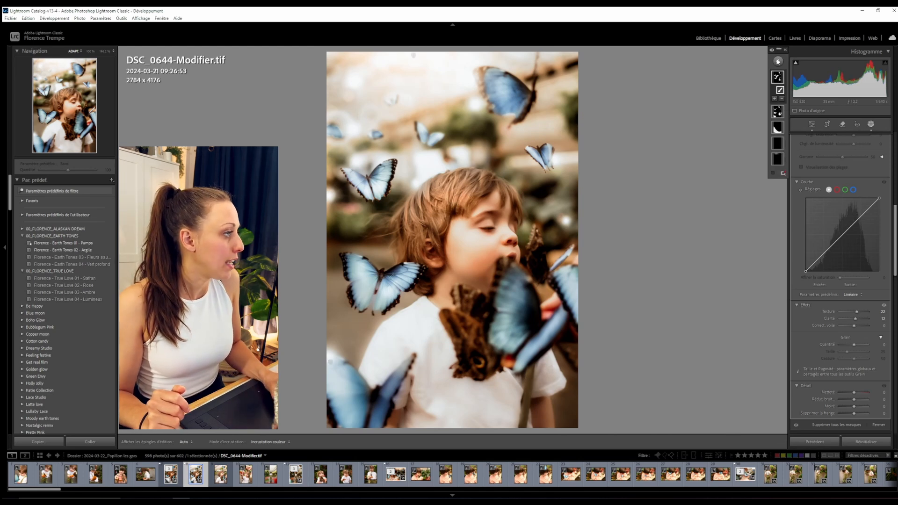
Step: Create another brush mask and load the FLORENCE.BRUSH - Flou - Profondeur de champ preset
click(777, 61)
click(783, 127)
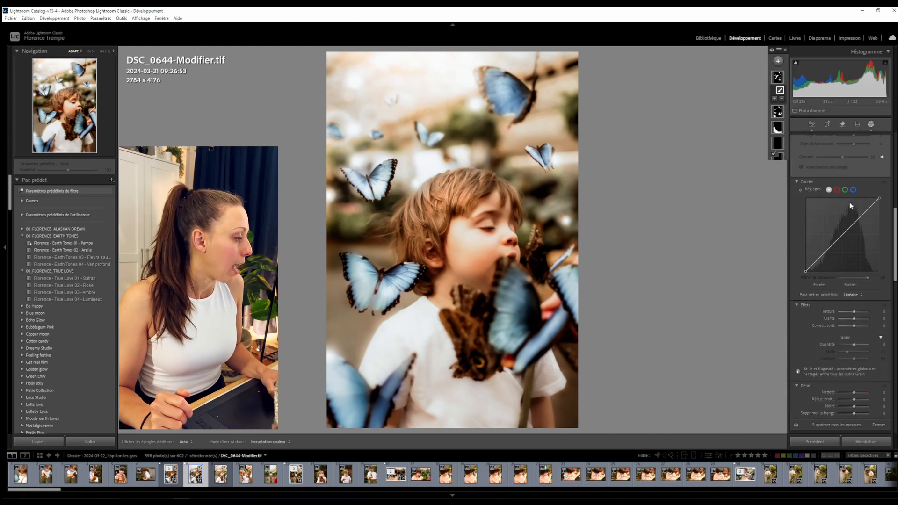
drag(895, 232, 895, 160)
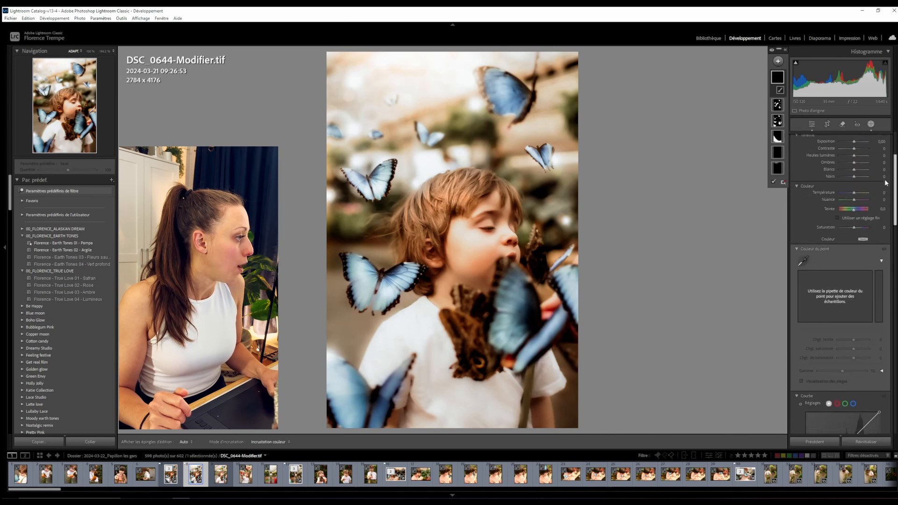
click(863, 202)
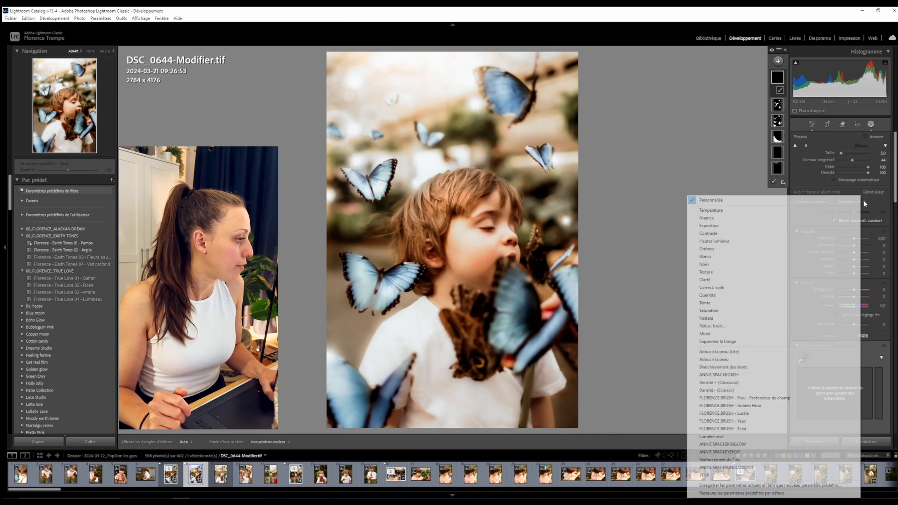
click(752, 399)
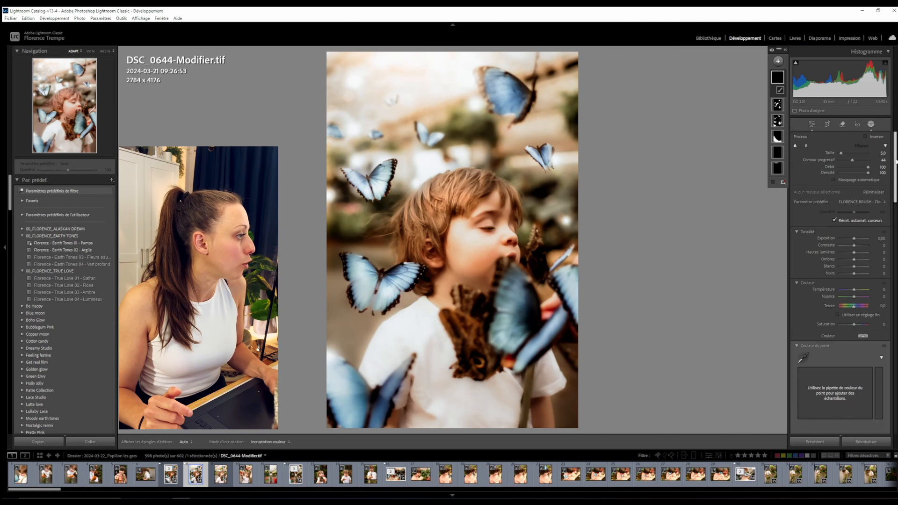
mouse_move(895, 175)
mouse_down()
mouse_move(893, 250)
mouse_move(893, 192)
mouse_up()
Step: Enlarge the brush to size 15,0 and paint the depth-of-field blur over the background around the boy
drag(841, 154, 843, 153)
mouse_move(322, 301)
mouse_down()
mouse_move(389, 376)
mouse_move(543, 409)
mouse_up()
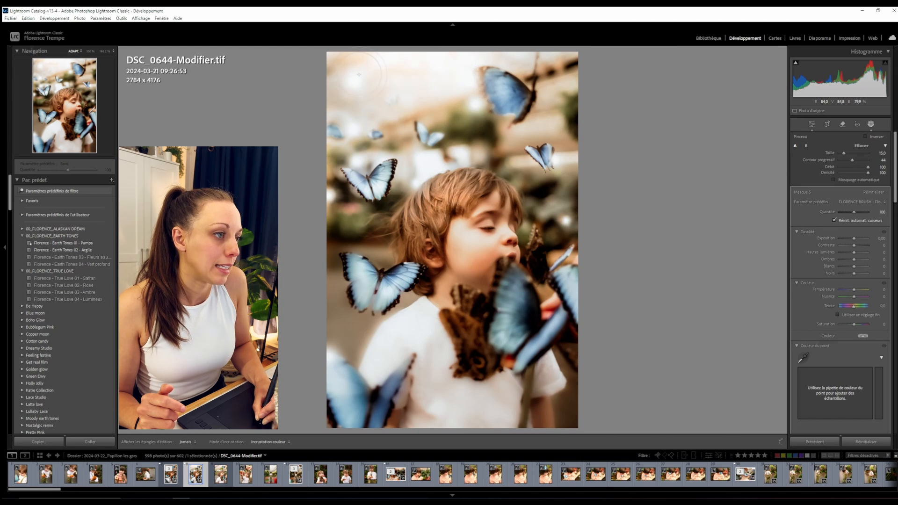
drag(358, 75, 297, 148)
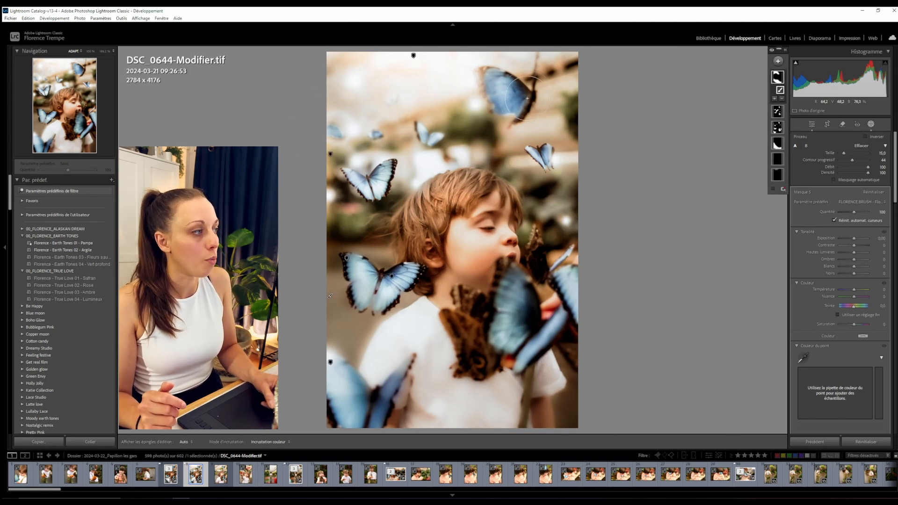
Step: Switch all masks off and on several times to compare the portrait with and without the local adjustments
click(771, 50)
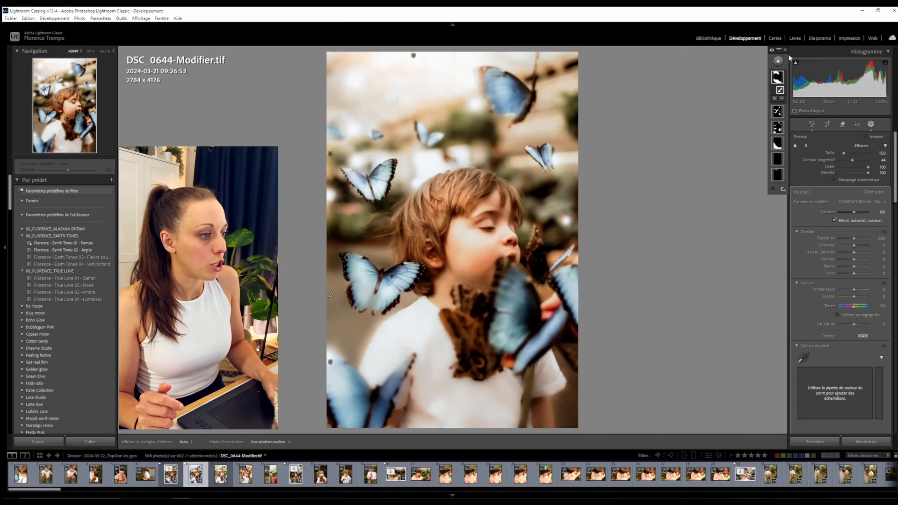
click(771, 50)
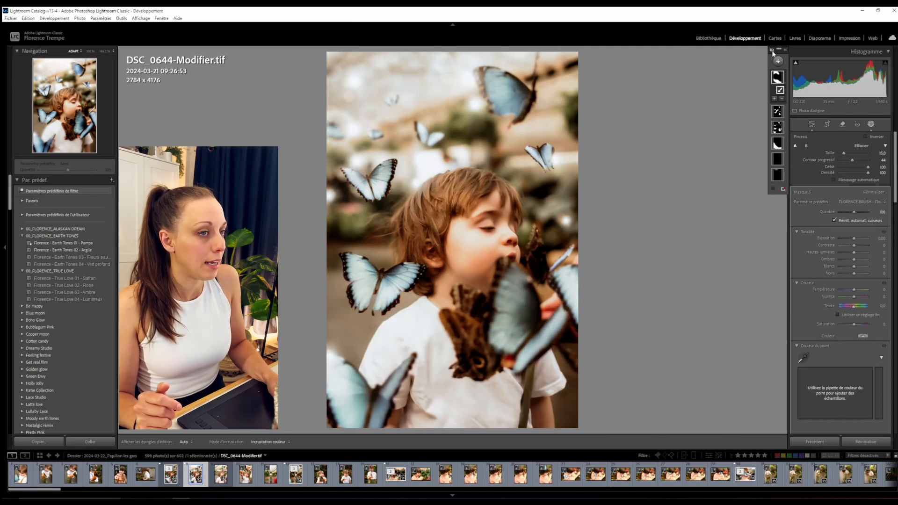
click(771, 51)
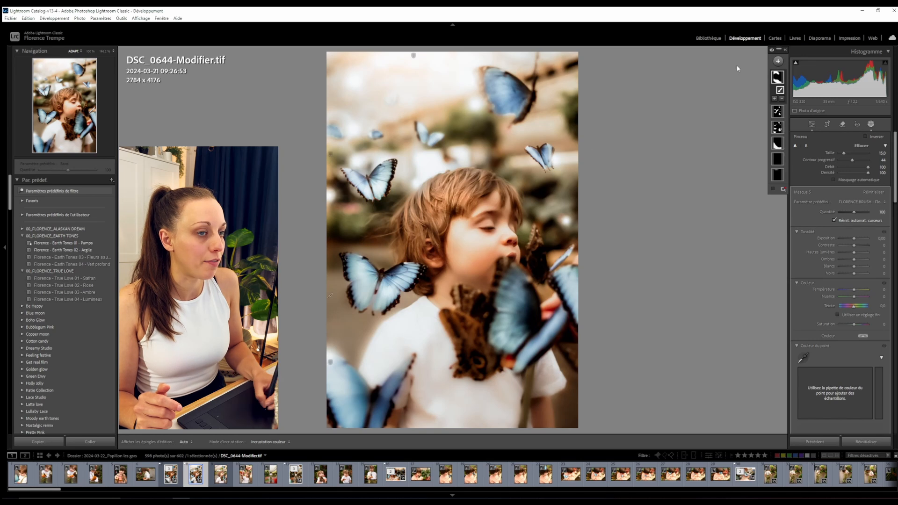
click(772, 52)
click(772, 51)
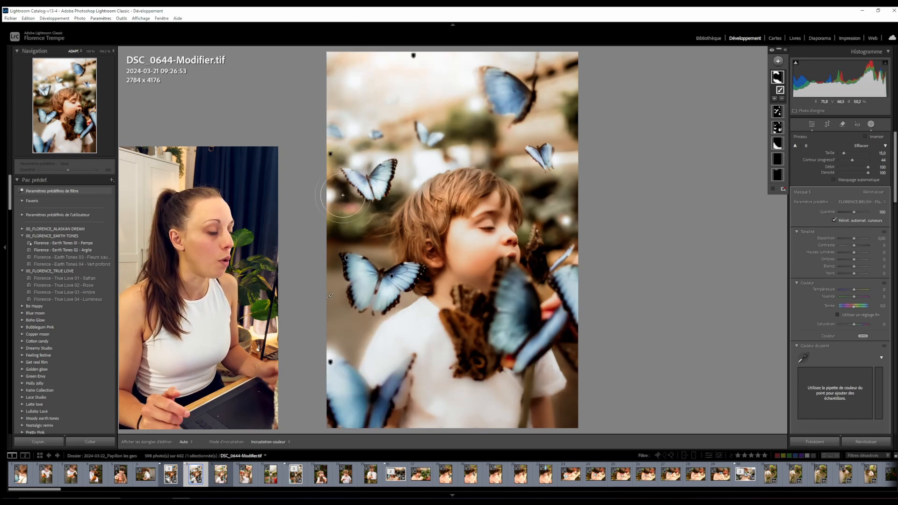
Step: Close masking and open the portrait's options for editing in an external application
click(812, 125)
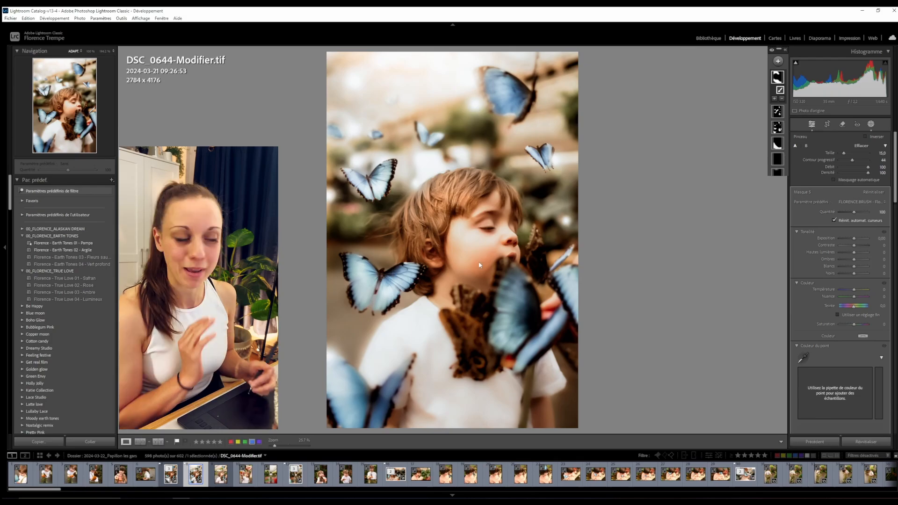
right_click(503, 204)
mouse_move(543, 263)
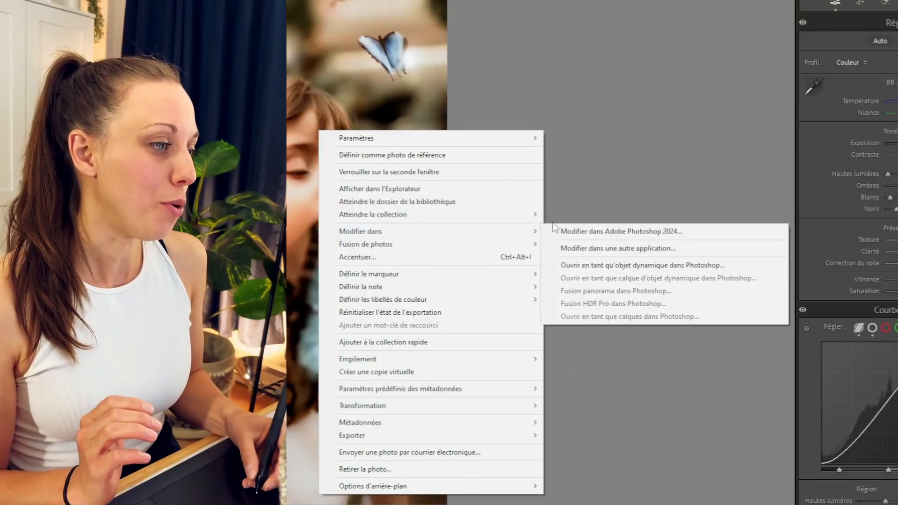